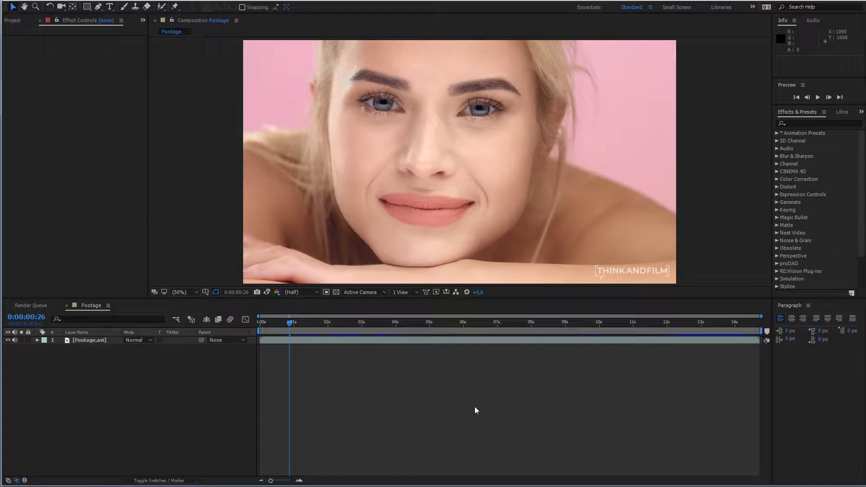
Step: Create a new solid coloured mid-grey 127/127/127 on top of the portrait footage
left_click(86, 4)
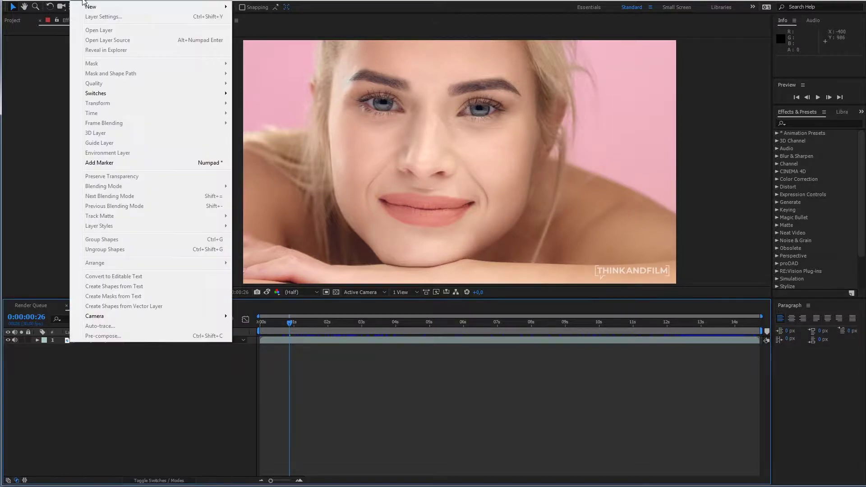
mouse_move(87, 8)
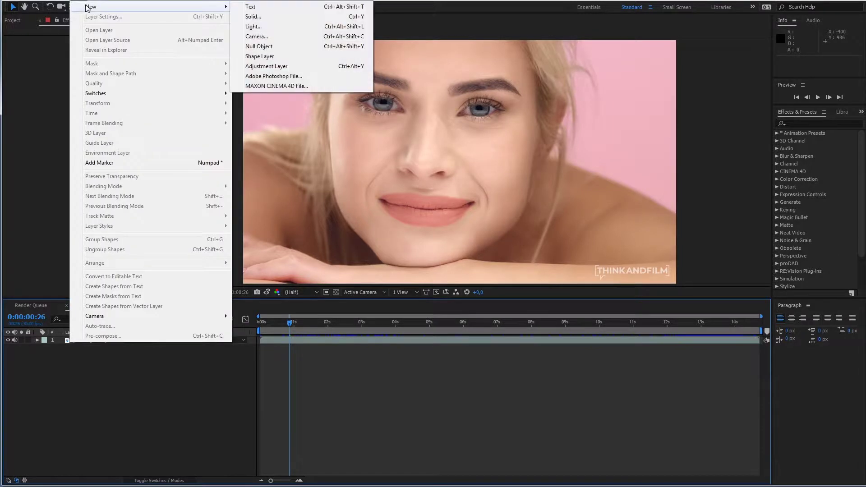
left_click(252, 16)
left_click(440, 242)
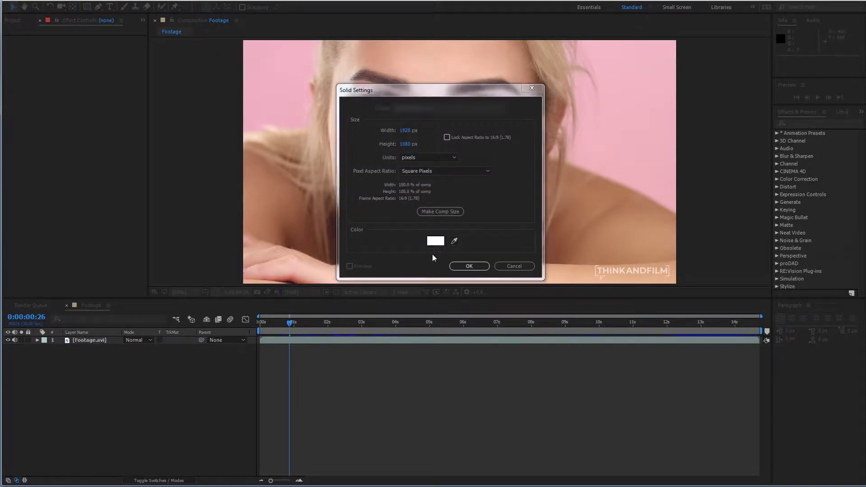
left_click_drag(375, 163, 323, 187)
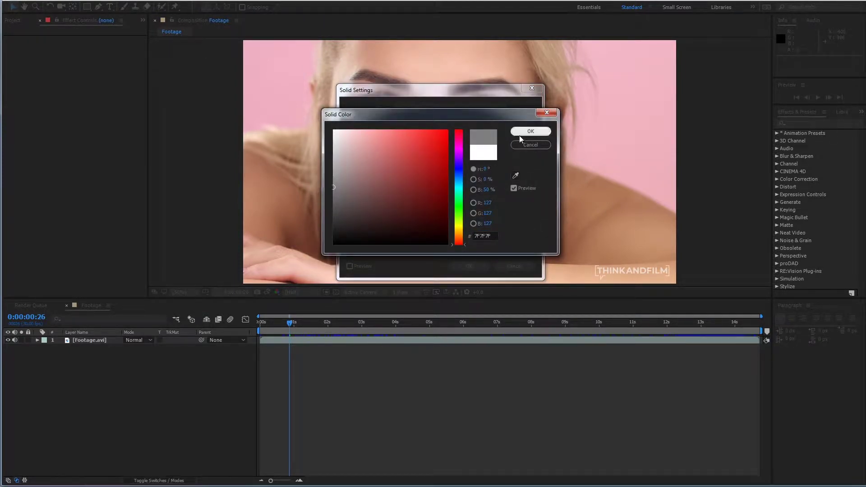
left_click(530, 131)
left_click(455, 267)
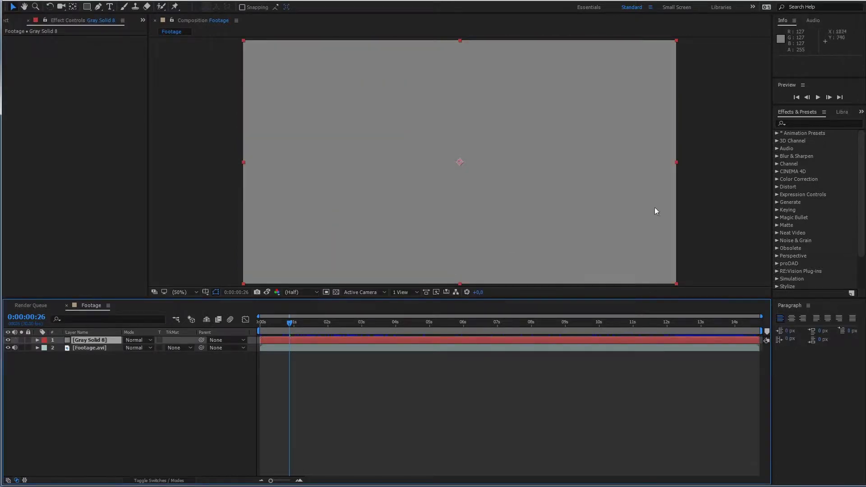
Step: Apply Add Grain to the grey solid and set its preview region to 1024×1024
left_click(795, 122)
type("grain")
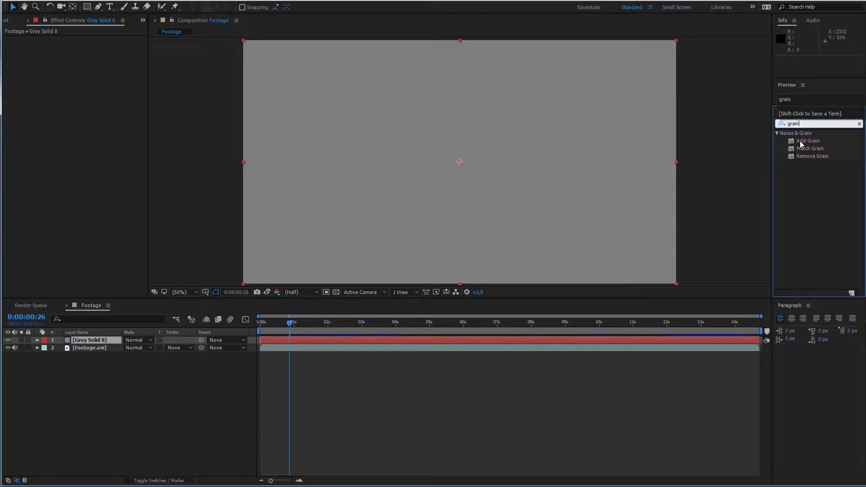
left_click_drag(807, 140, 106, 341)
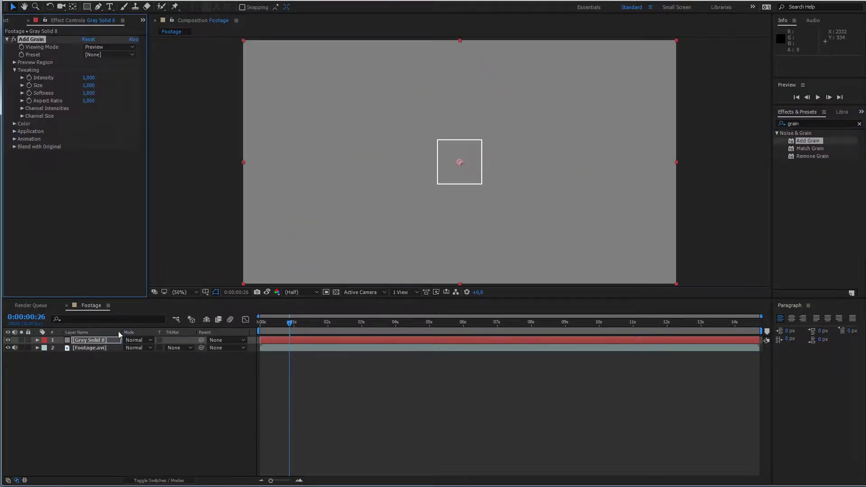
left_click(15, 62)
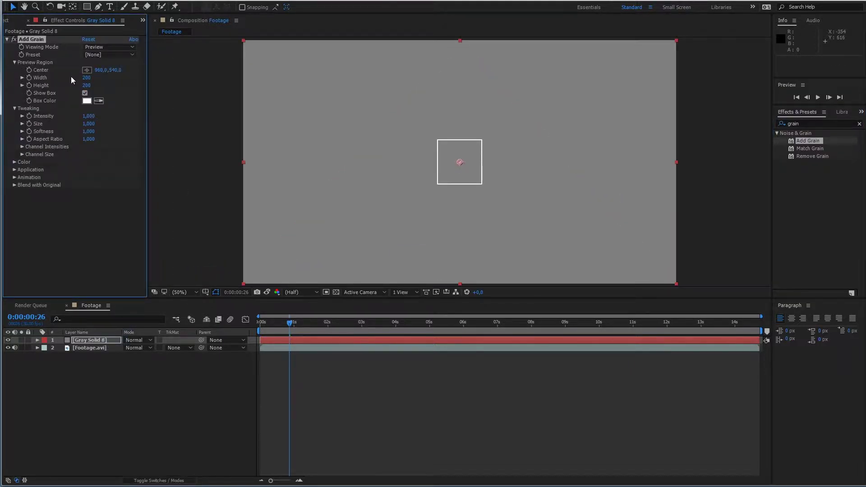
left_click_drag(88, 78, 633, 97)
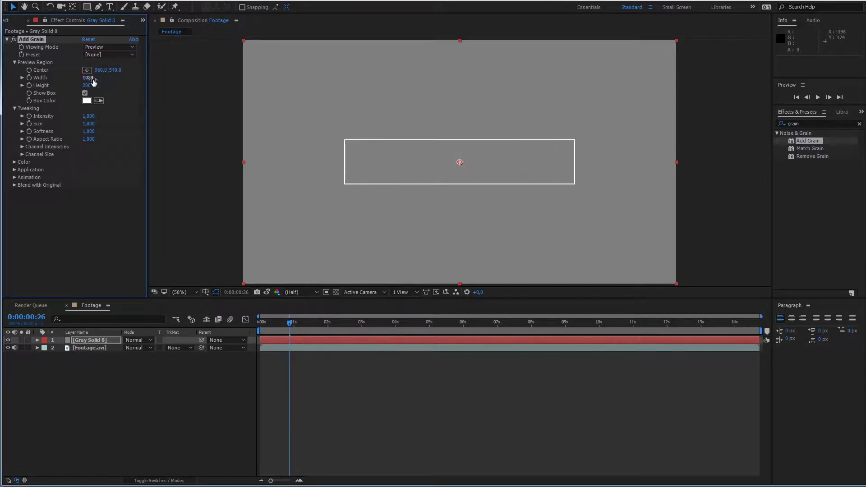
left_click_drag(86, 85, 466, 98)
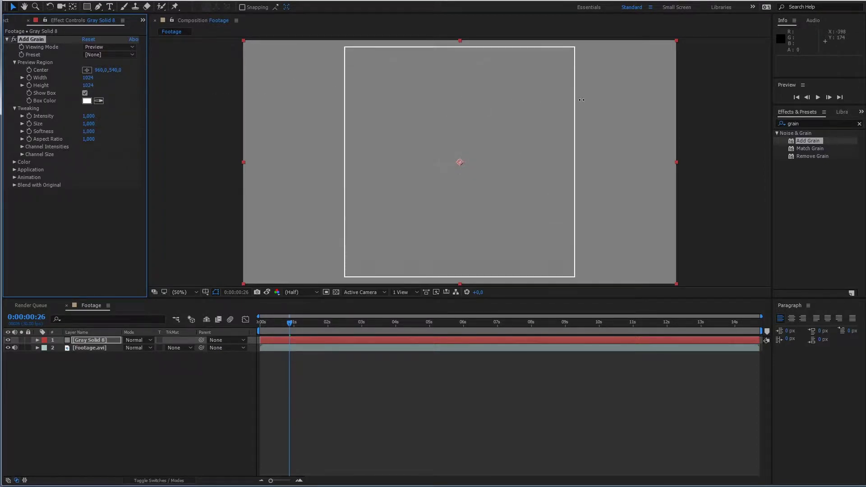
Step: Make the grain monochromatic and raise its intensity for stronger grain
key("period")
key("period")
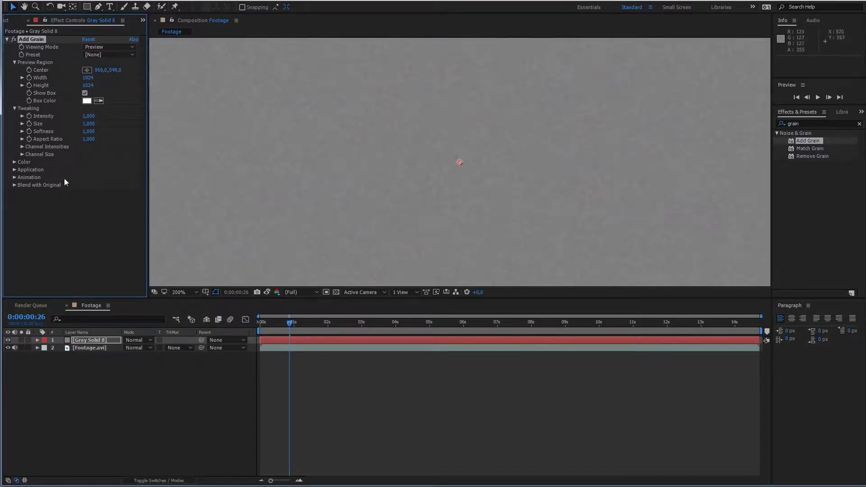
left_click(15, 161)
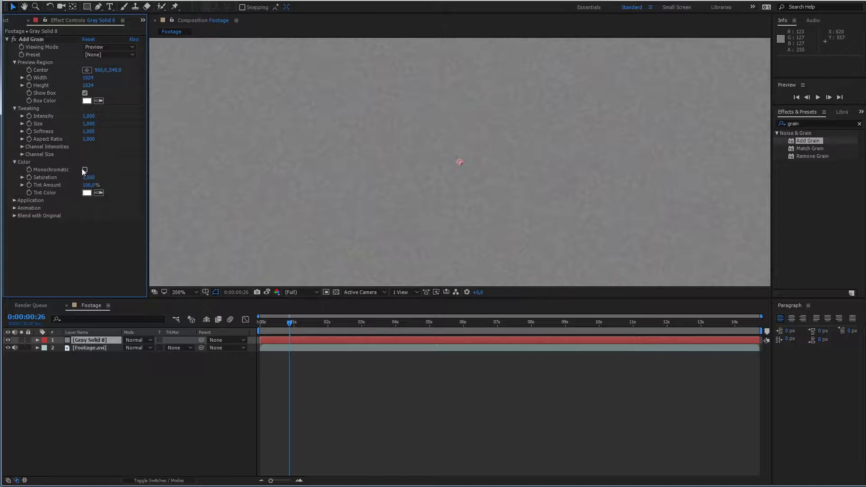
left_click(85, 170)
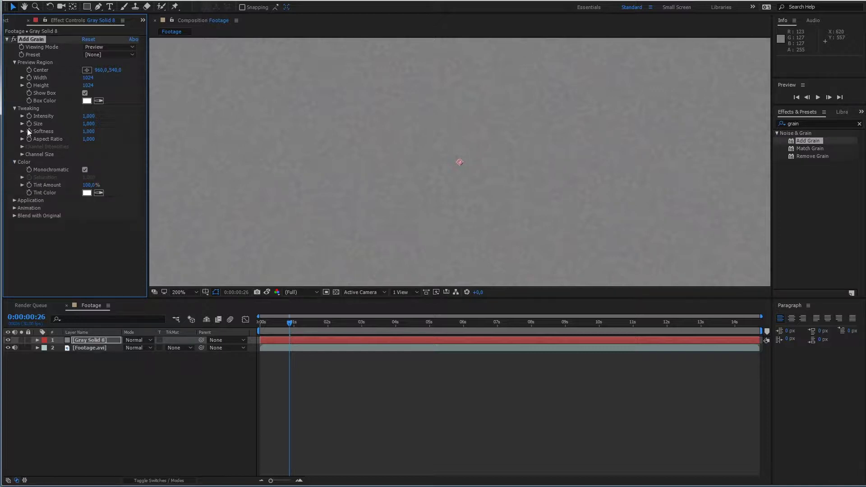
left_click(22, 116)
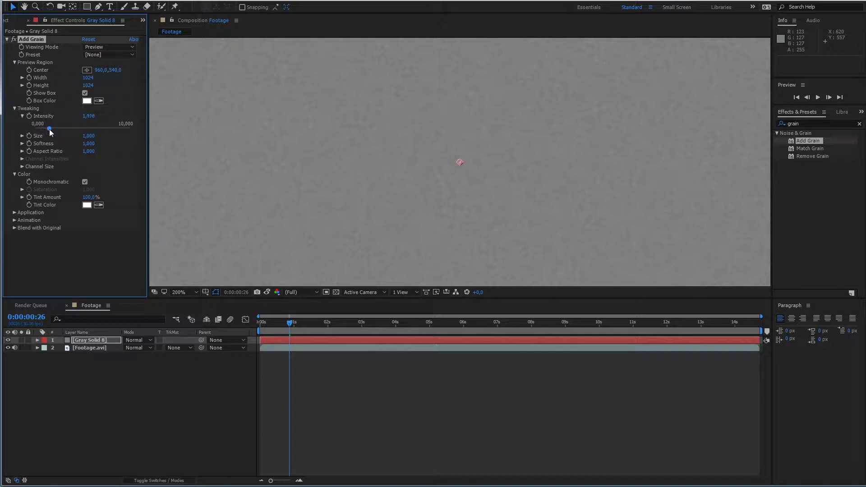
left_click_drag(55, 129, 59, 129)
Step: Delete Gray Solid 8 and place Grain.avi from the Project panel above Footage.avi
left_click(103, 340)
key("Delete")
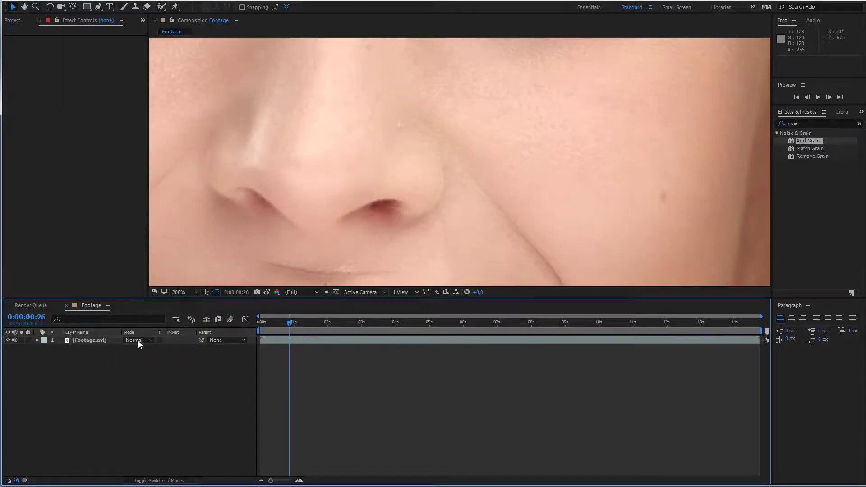
left_click(11, 21)
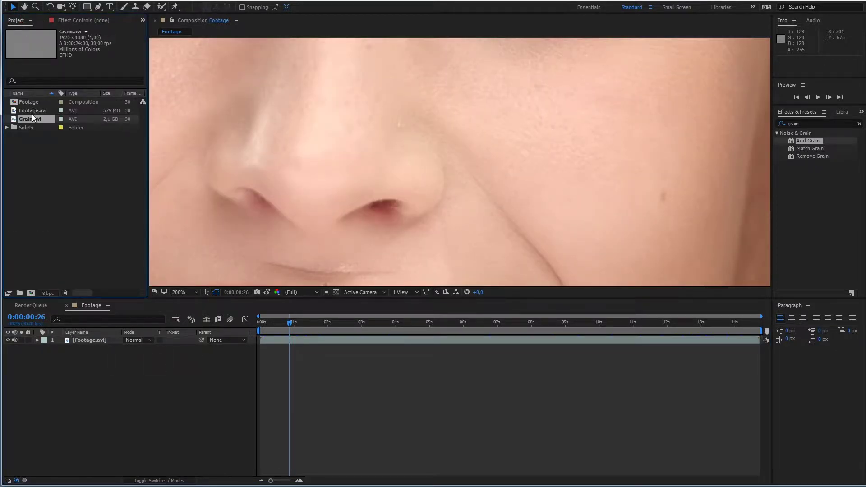
left_click_drag(32, 117, 79, 151)
left_click_drag(83, 250, 83, 340)
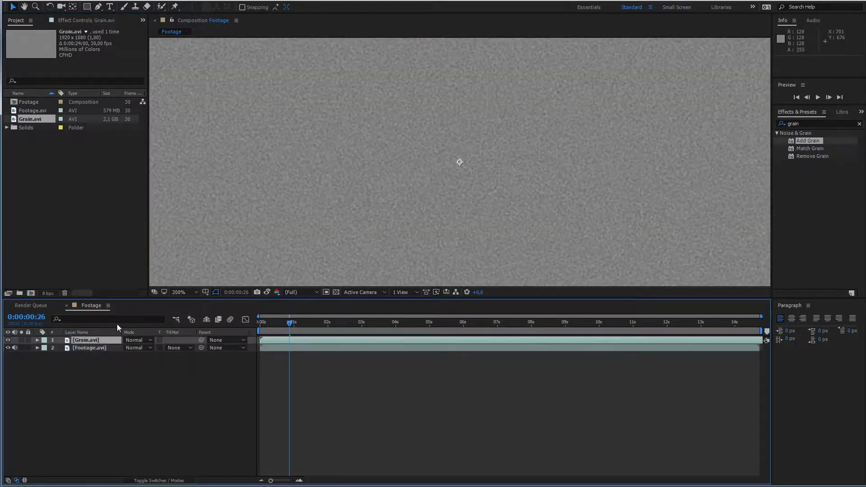
Step: Set Grain.avi's blend mode to Overlay, then turn the layer's visibility off
left_click(149, 340)
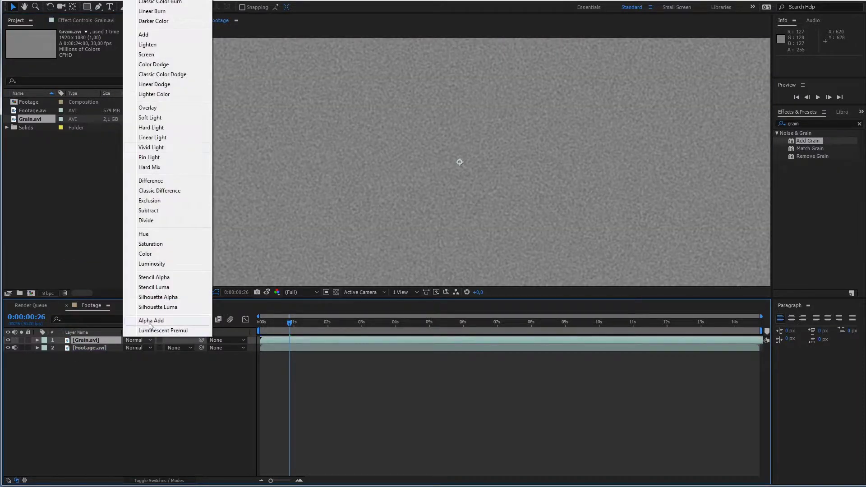
left_click(176, 108)
left_click_drag(554, 115, 482, 239)
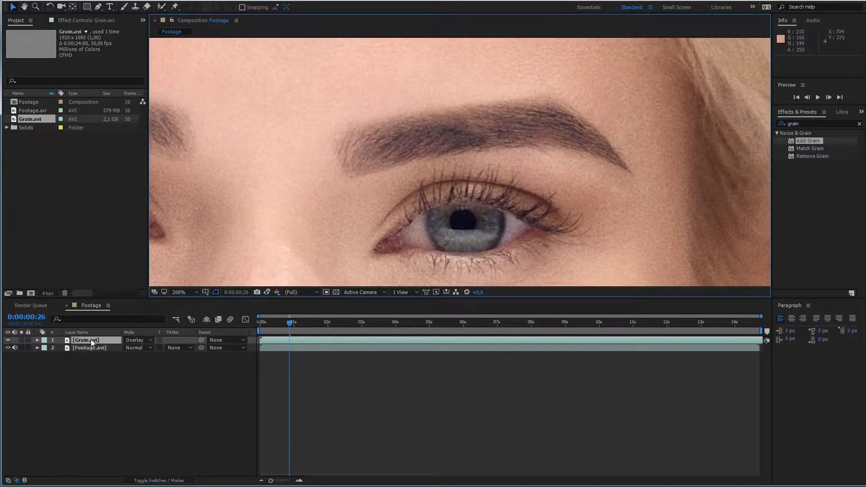
left_click(9, 341)
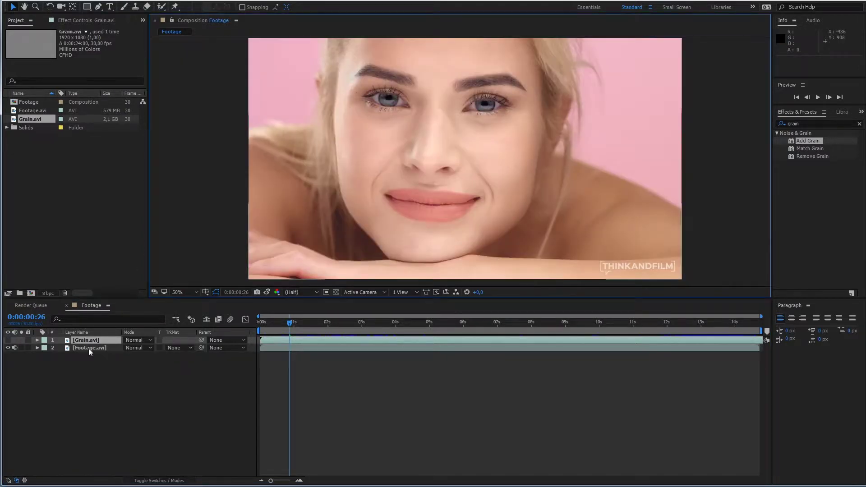
Step: Duplicate the Footage.avi layer
left_click(89, 348)
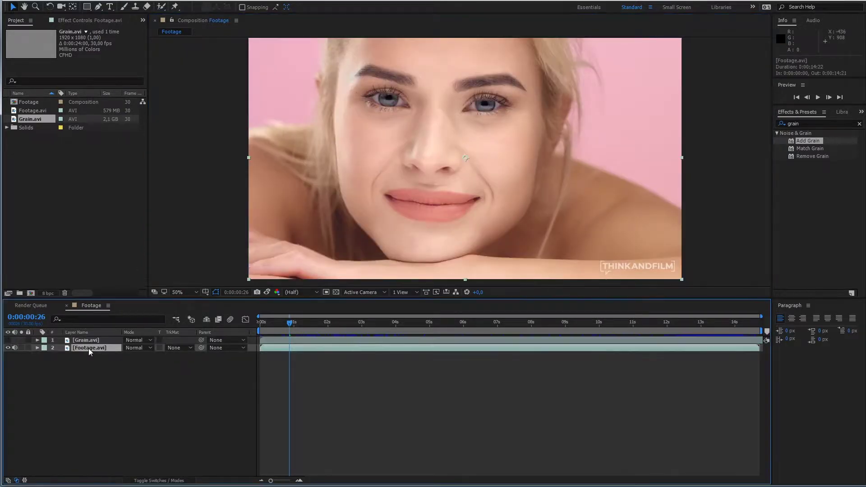
left_click(29, 1)
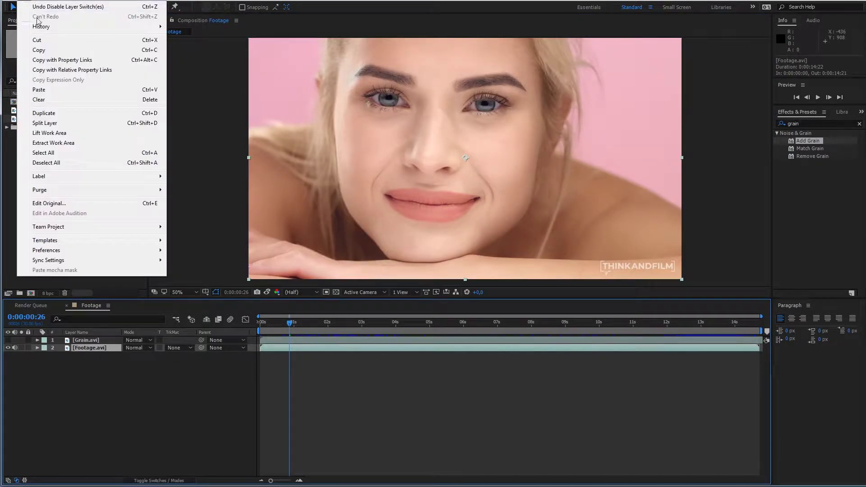
left_click(43, 113)
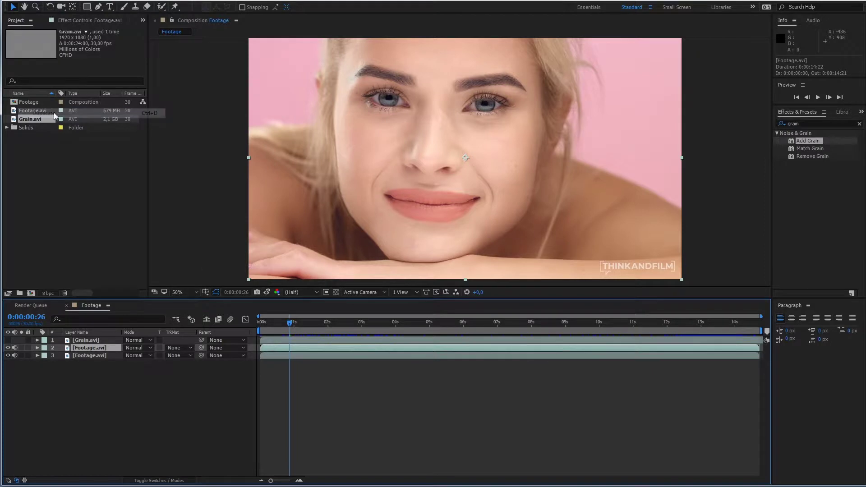
Step: Apply Black & White and Find Edges to the top Footage.avi copy
double_click(804, 123)
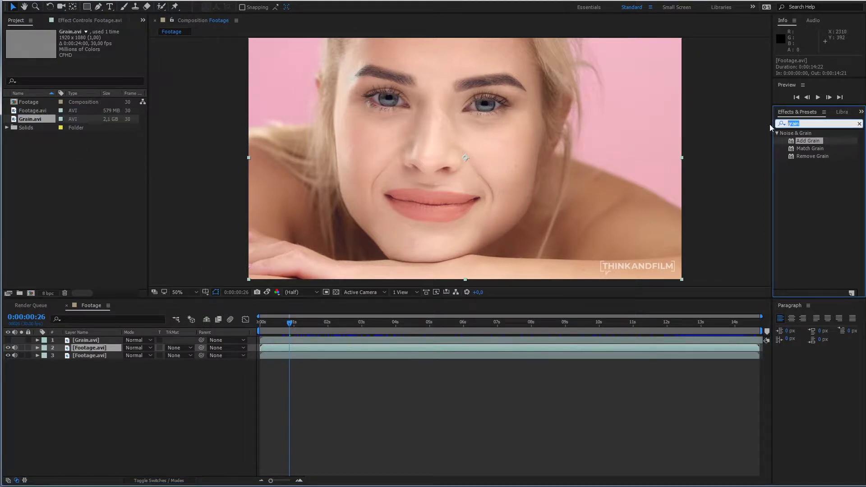
type("black")
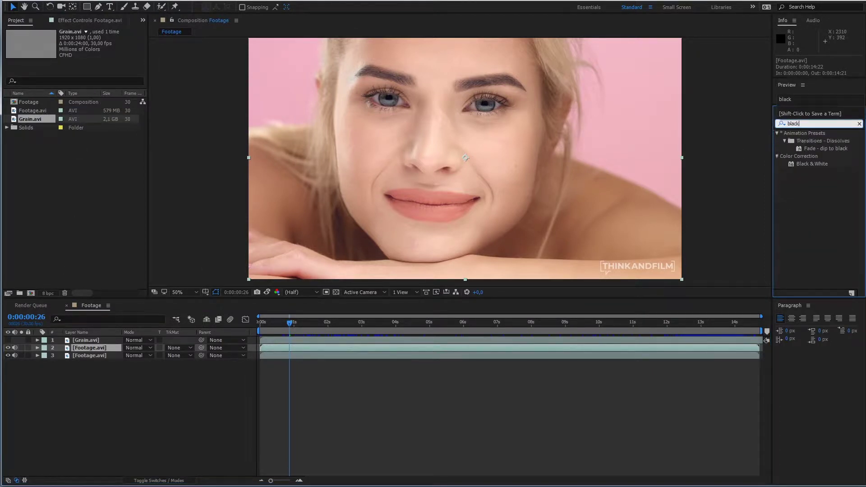
left_click_drag(812, 164, 104, 348)
double_click(799, 124)
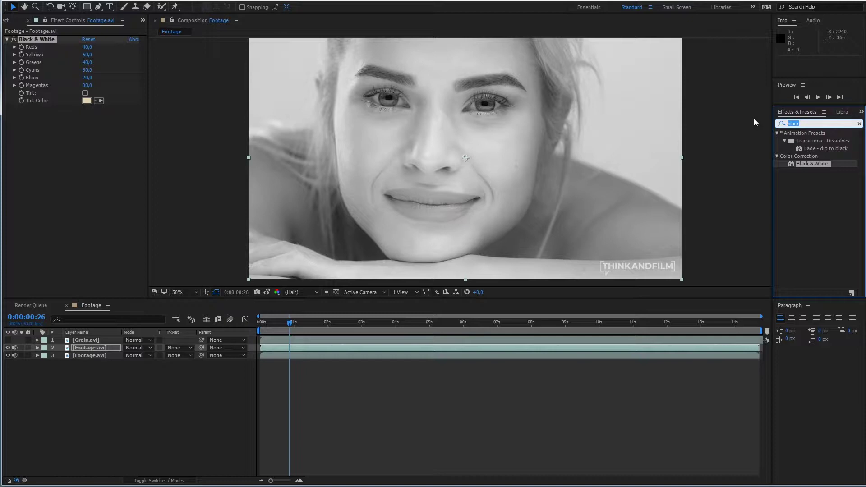
type("find")
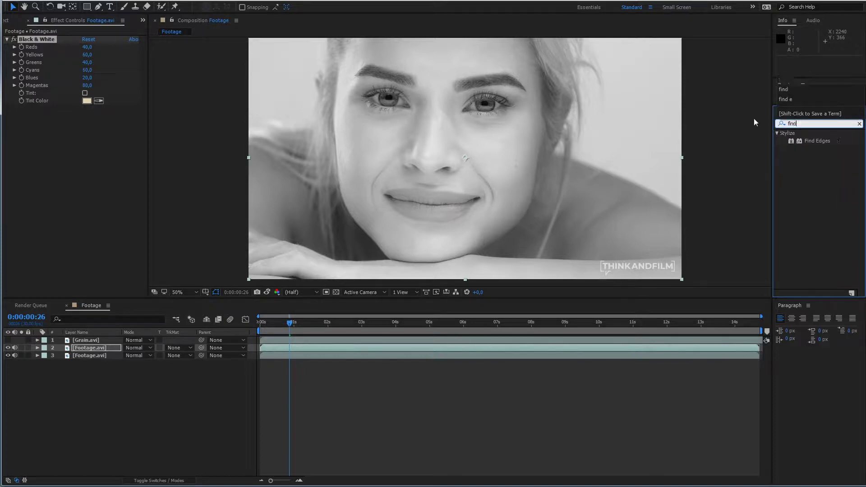
mouse_move(832, 145)
left_mouse_down()
mouse_move(458, 212)
mouse_move(112, 349)
left_mouse_up()
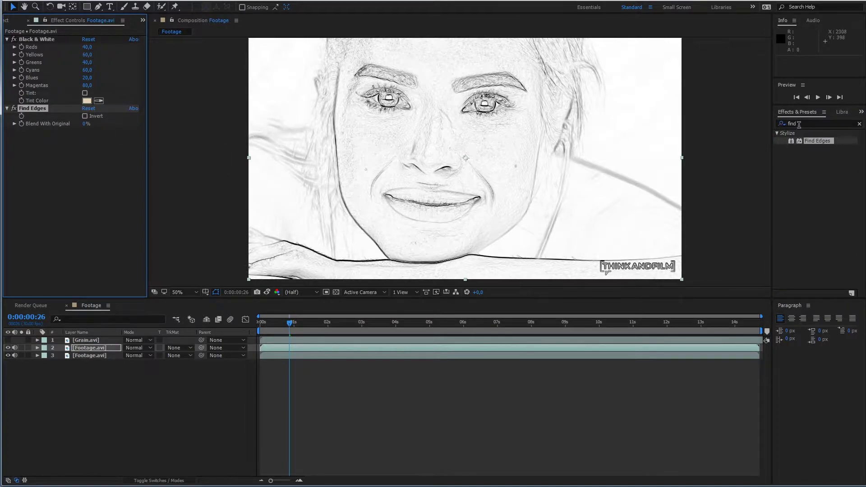
left_click(775, 123)
Step: Apply Fast Blur to the sketch layer with Repeat Edge Pixels and Blurriness 4,5
type("fast")
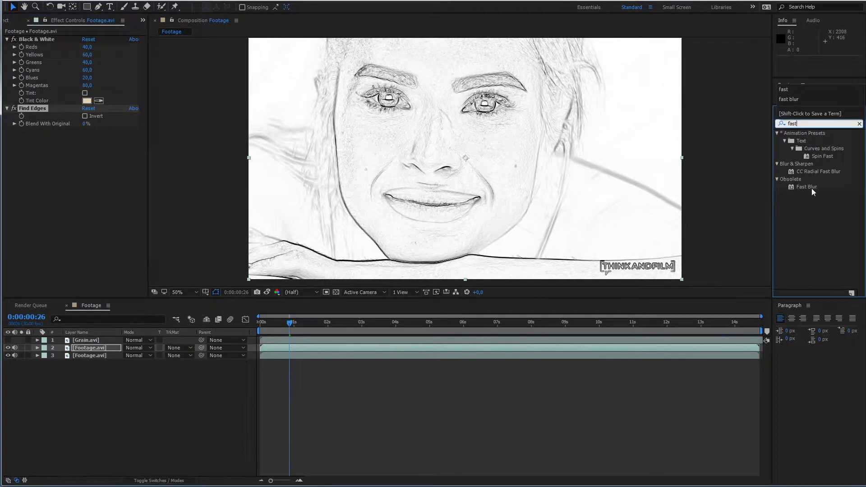
left_click_drag(806, 187, 82, 351)
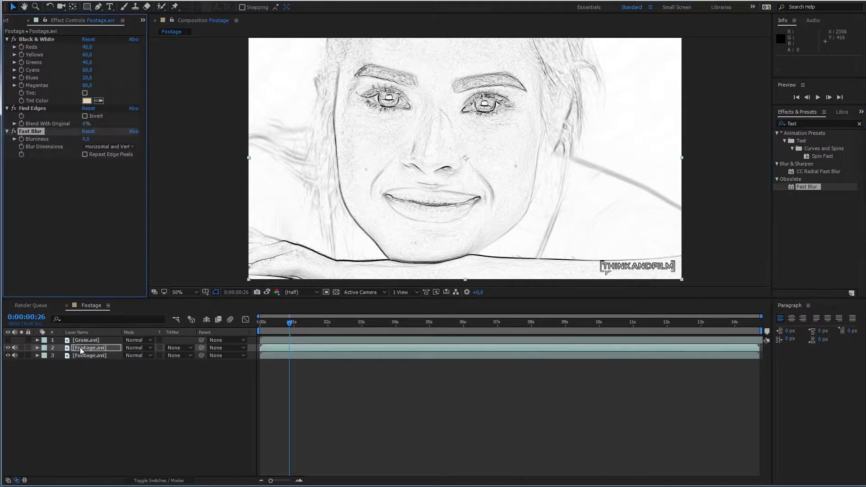
left_click(85, 154)
left_click(15, 139)
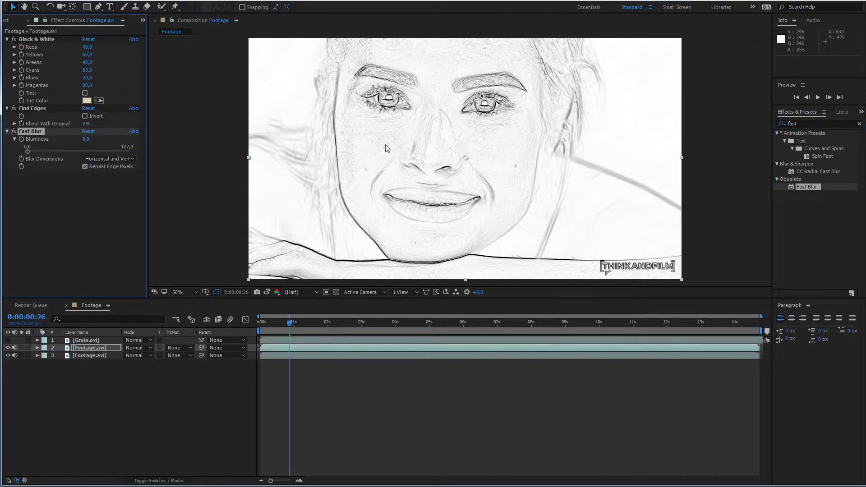
scroll(440, 96, "up", 6)
scroll(540, 131, "up", 3)
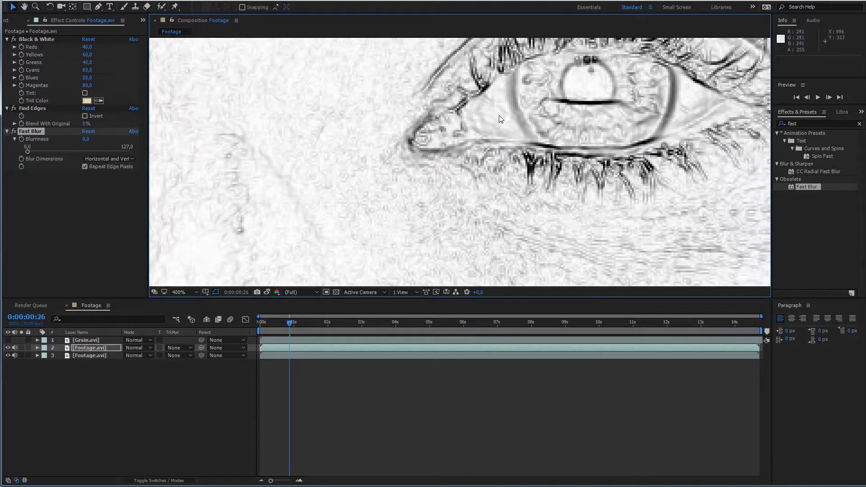
left_click_drag(30, 152, 32, 153)
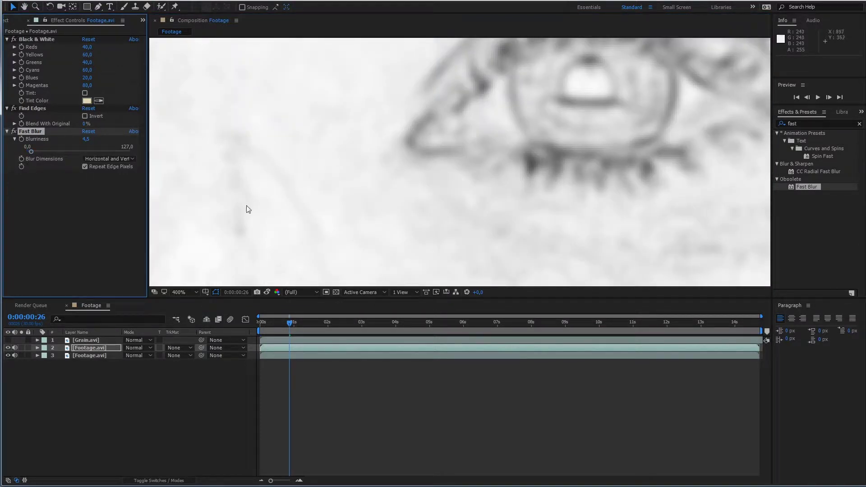
Step: Find the Curves effect in Effects & Presets by searching 'curv'
left_click(800, 123)
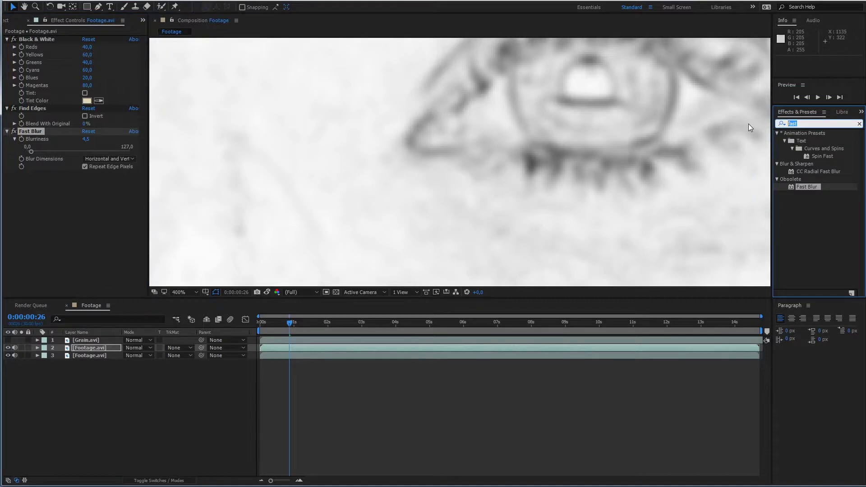
type("curv")
left_click(804, 163)
Step: Apply Curves to the sketch and bend the RGB curve for white paper and dark lines
left_click_drag(803, 163, 93, 347)
left_click_drag(66, 222, 96, 262)
left_click(181, 292)
left_click(186, 303)
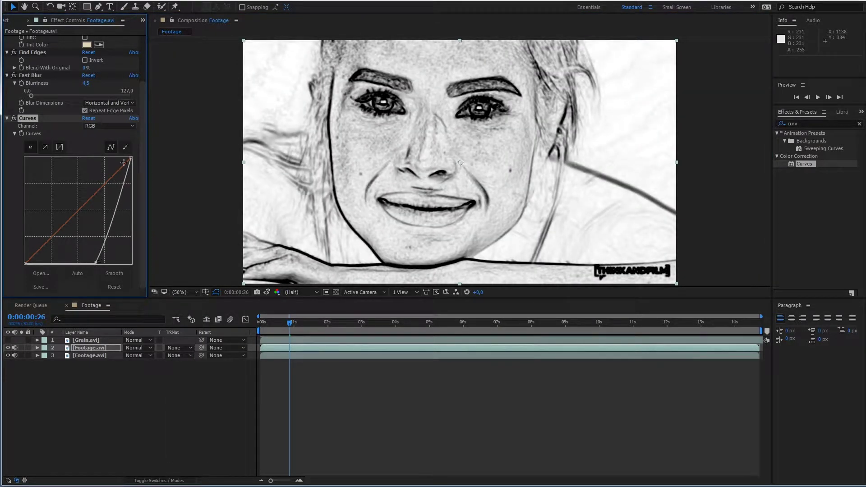
left_click_drag(128, 164, 128, 158)
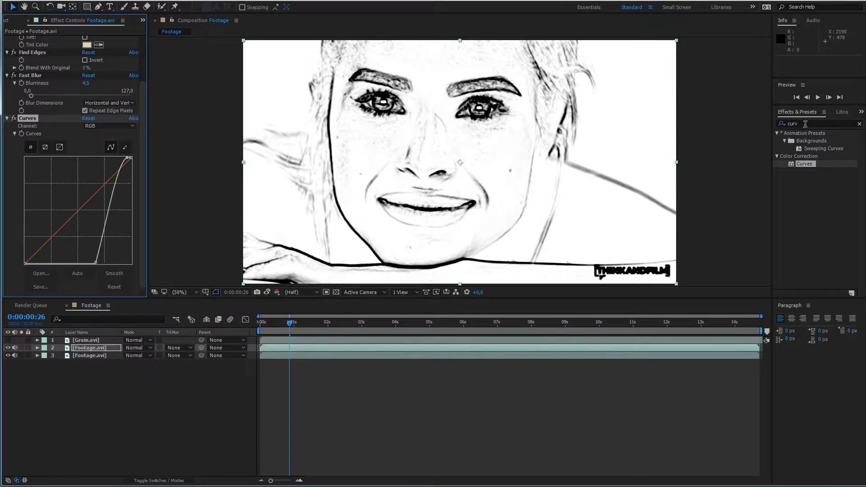
left_click(783, 125)
Step: Add a second Fast Blur at about 10,1 Blurriness with Repeat Edge Pixels enabled
type("fast")
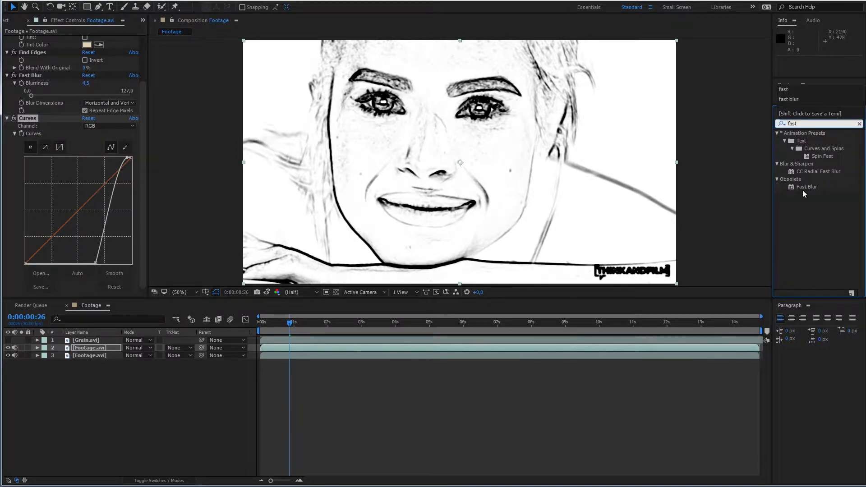
left_click_drag(802, 193, 284, 348)
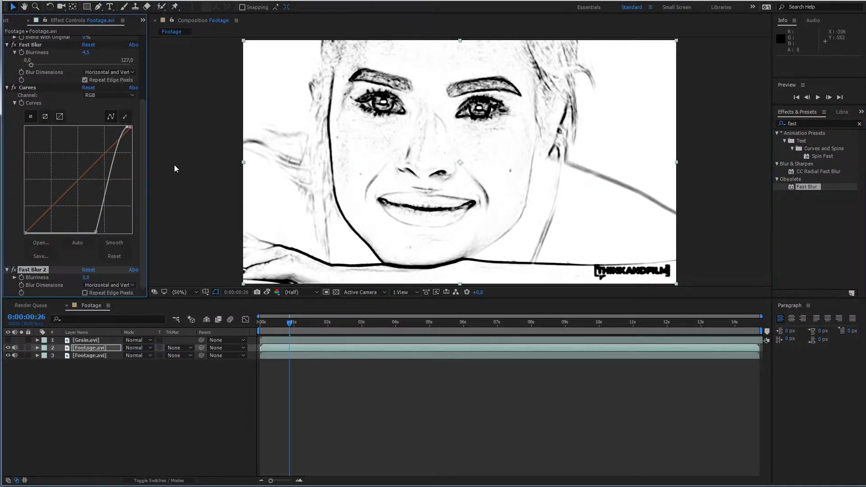
left_click(85, 292)
left_click(14, 278)
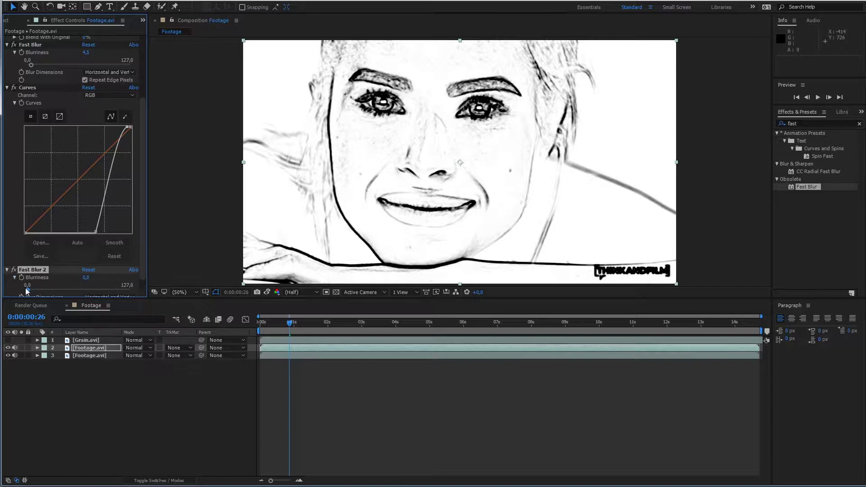
left_click_drag(26, 291, 36, 291)
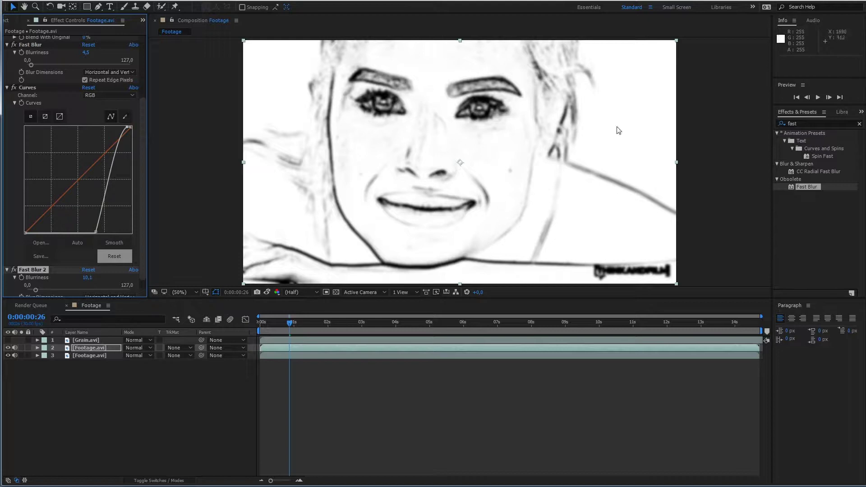
left_click(7, 44, "ctrl")
Step: Move the sketch Footage.avi copy above Grain.avi and make Grain.avi visible again
left_click(71, 109)
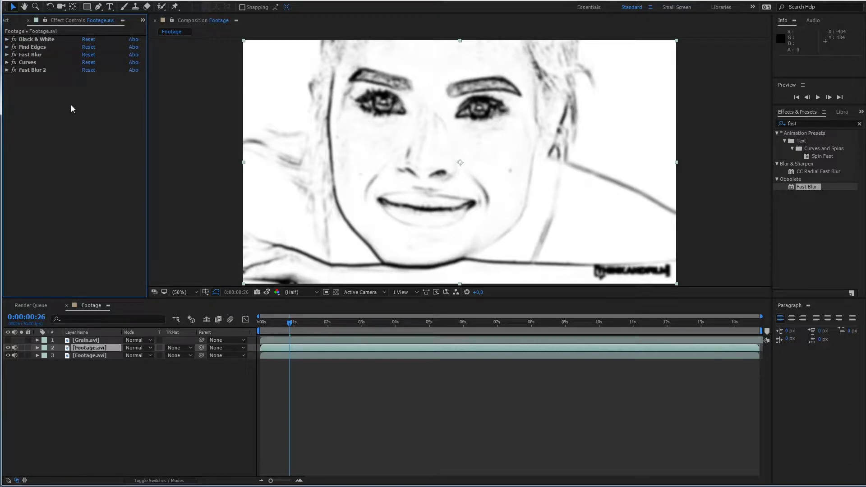
left_click_drag(92, 348, 102, 341)
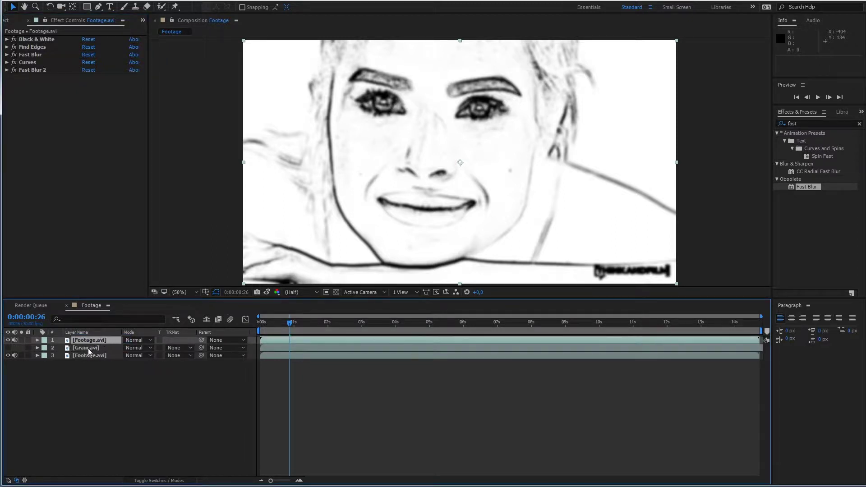
left_click(92, 350)
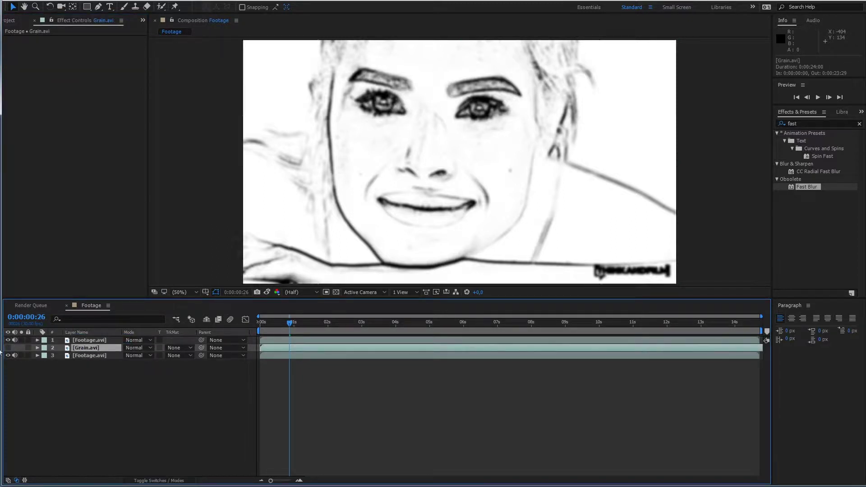
left_click(7, 347)
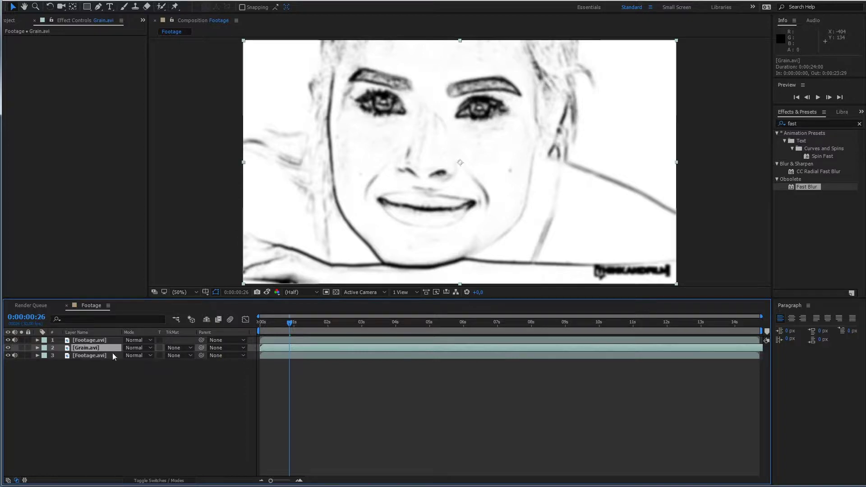
left_click(186, 348)
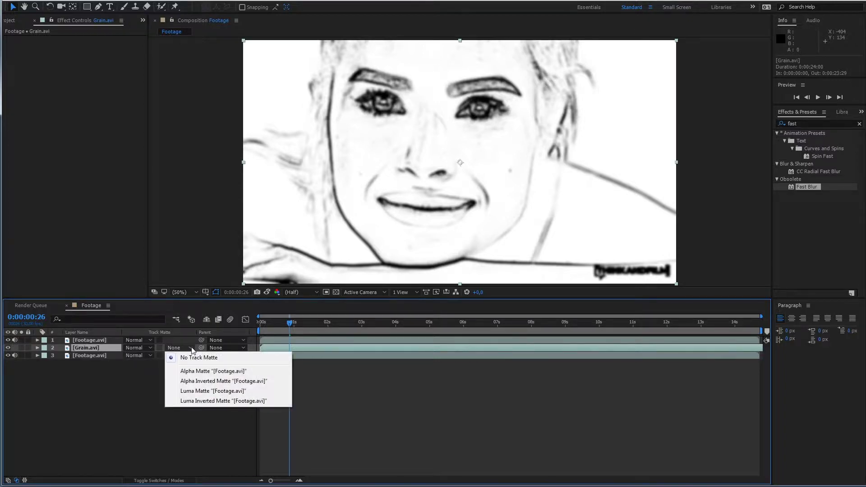
Step: Set Grain.avi's Track Matte to Luma Matte [Footage.avi] and its blend mode to Overlay
left_click(205, 392)
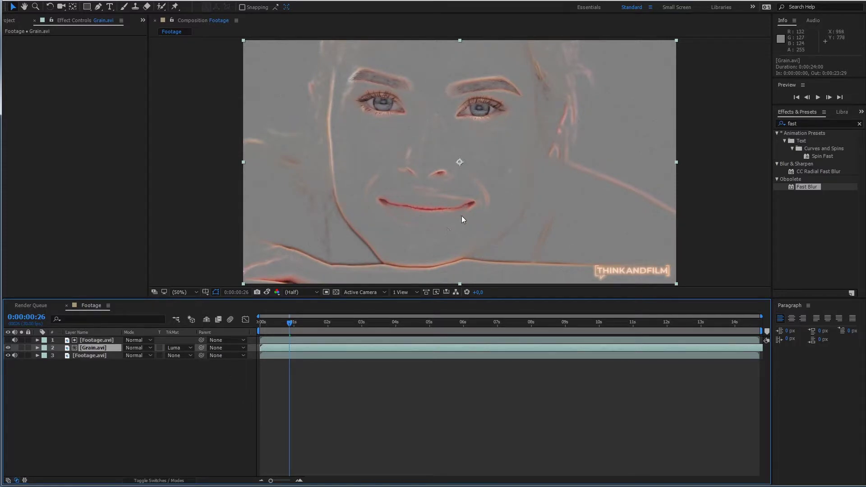
left_click(693, 204)
scroll(574, 118, "up", 4)
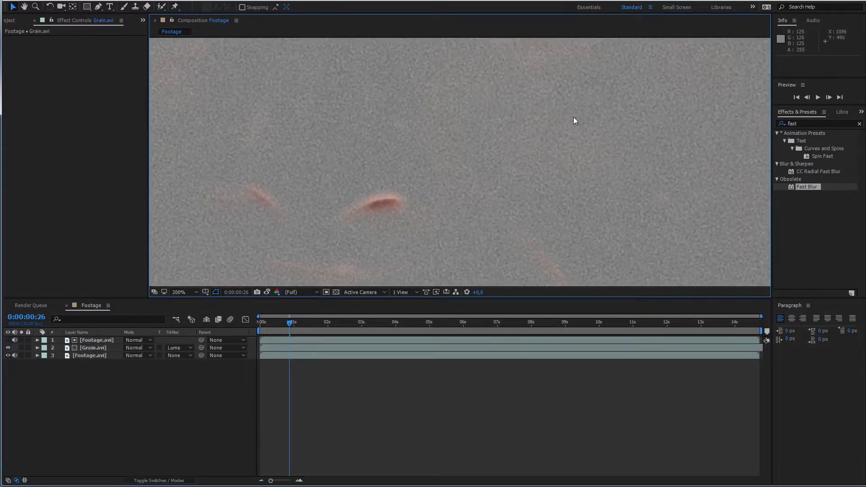
left_click_drag(654, 126, 589, 214)
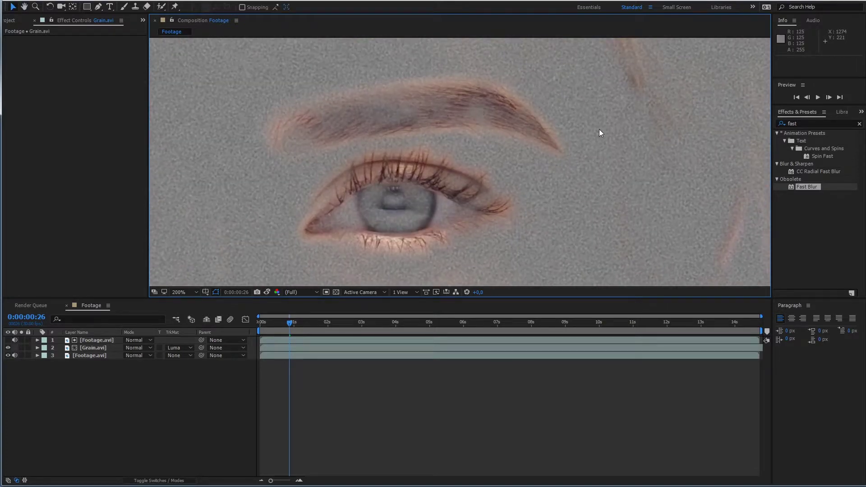
left_click_drag(578, 93, 556, 178)
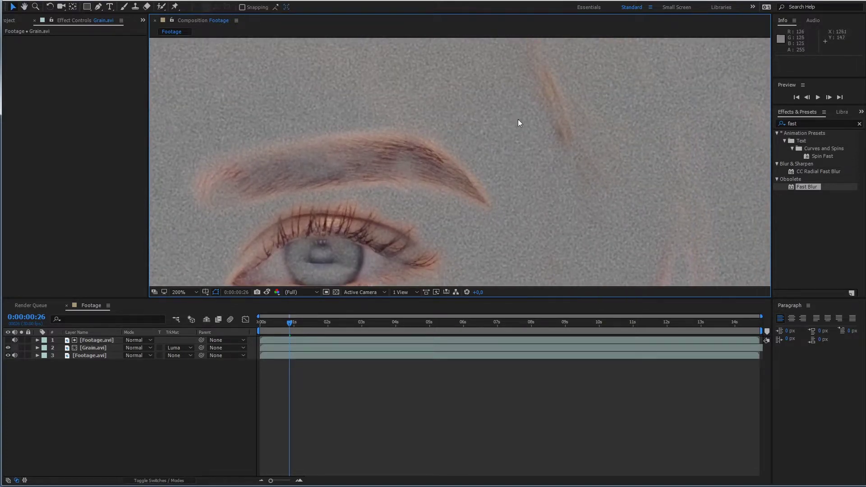
left_click(139, 347)
left_click(161, 117)
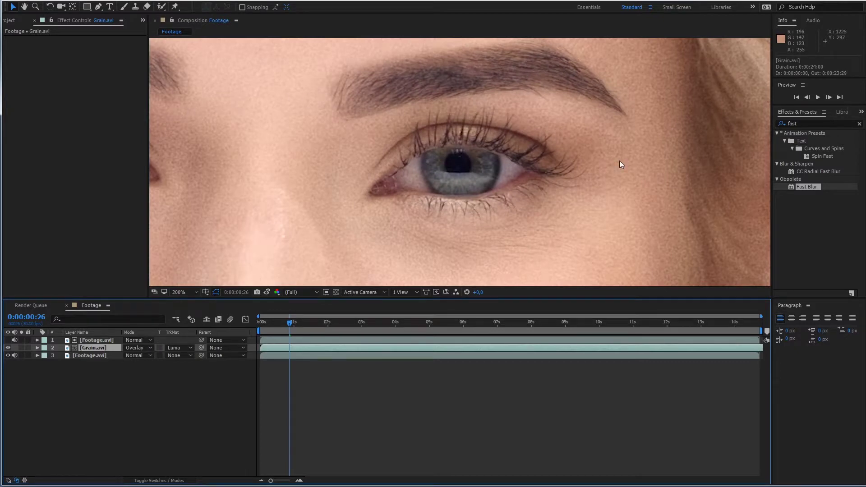
left_click(265, 291)
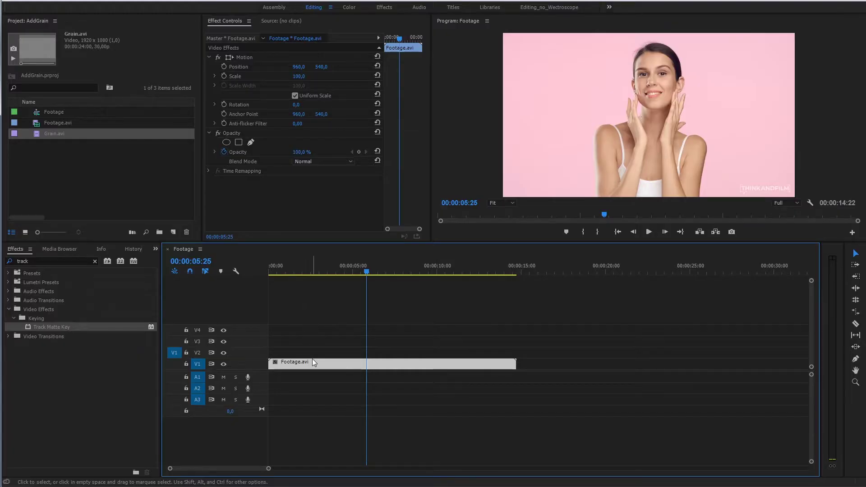
Step: Duplicate Footage.avi onto track V2 and make the copy greyscale with Black & White
left_click_drag(314, 363, 316, 352)
left_click(38, 261)
key("BackSpace")
key("BackSpace")
key("BackSpace")
key("BackSpace")
key("BackSpace")
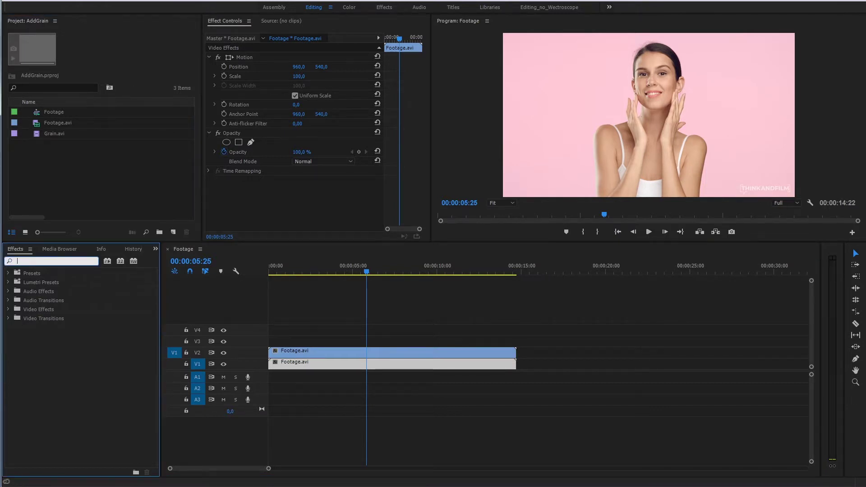
type("black")
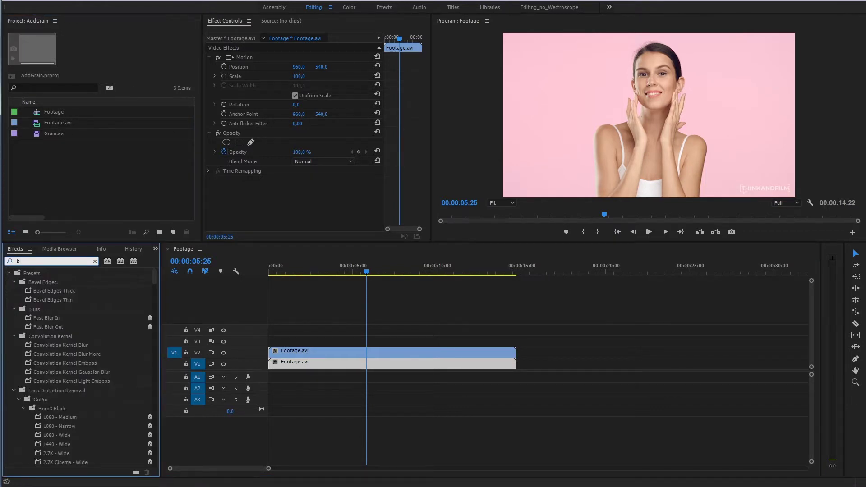
left_click(41, 348)
left_click_drag(41, 348, 275, 352)
Step: Apply Find Edges to the V2 copy and view the Program monitor at 100%
double_click(32, 262)
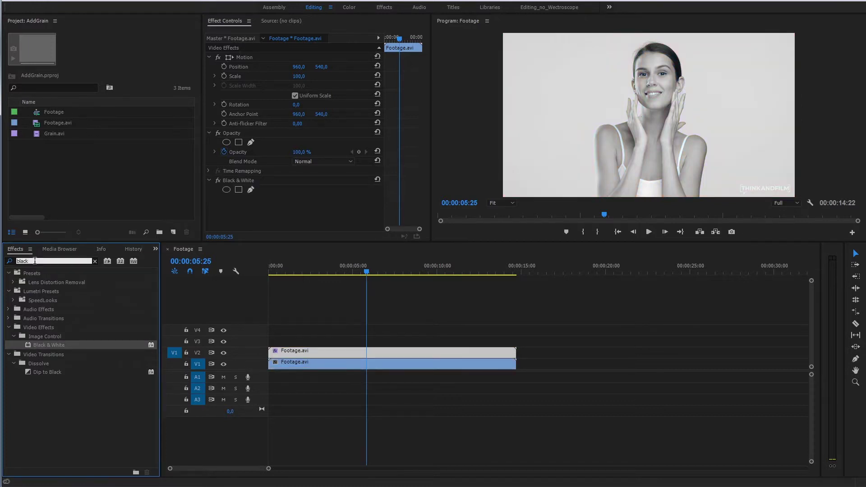
type("find")
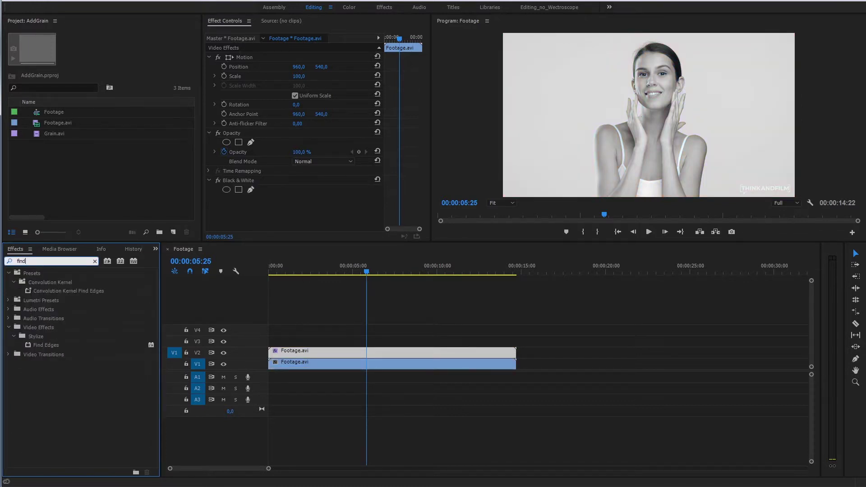
mouse_move(46, 345)
left_mouse_down()
mouse_move(314, 360)
mouse_move(315, 352)
left_mouse_up()
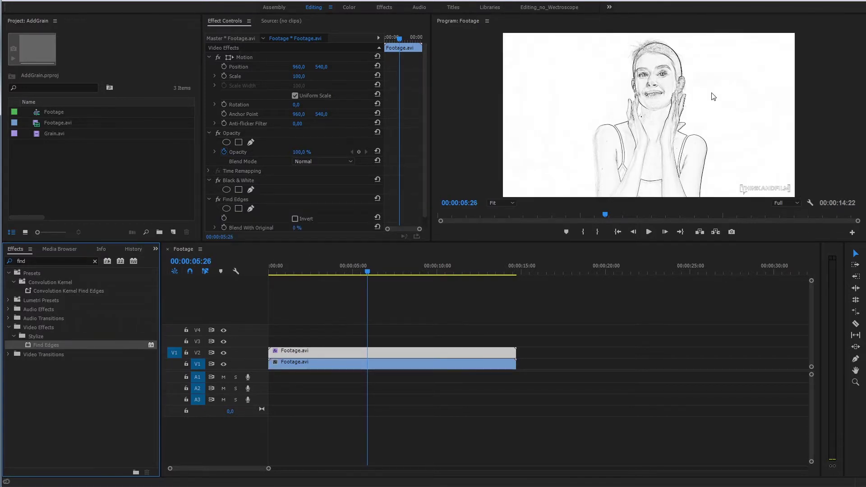
key("Left")
left_click(501, 203)
left_click(509, 265)
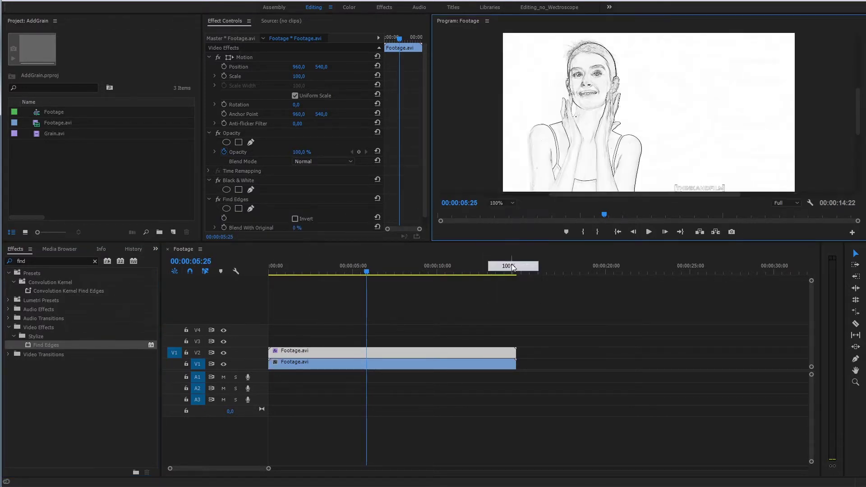
left_click(51, 260)
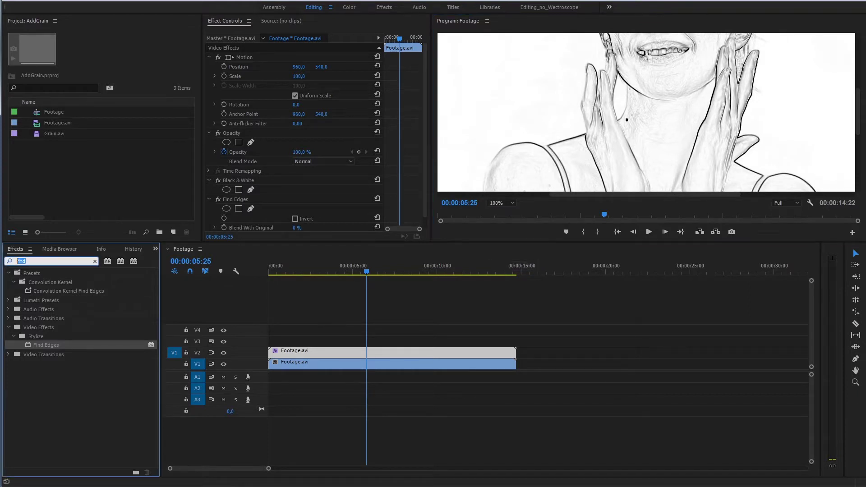
Step: Add Fast Blur to the sketch clip with Repeat Edge Pixels and Blurriness 3,7
type("fast")
left_click_drag(44, 352, 358, 351)
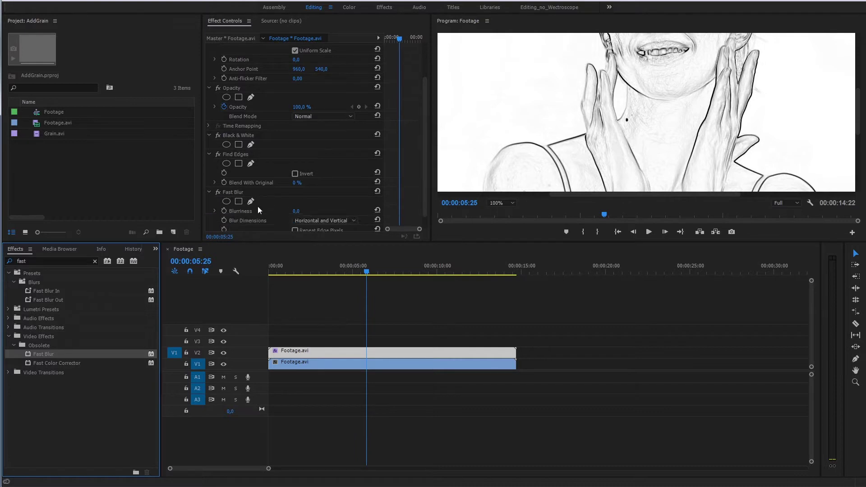
scroll(258, 209, "down", 2)
left_click(294, 217)
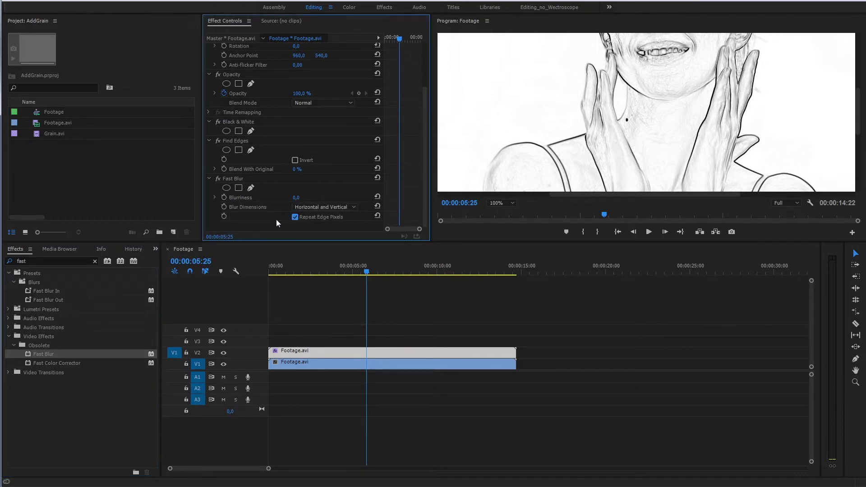
left_click(215, 197)
left_click_drag(218, 214, 222, 213)
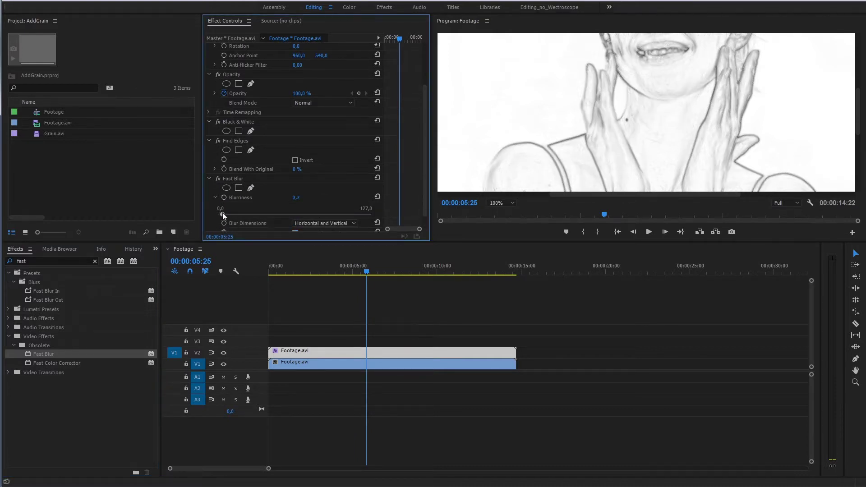
Step: Apply RGB Curves and steepen the Master curve for dark lines on white paper
left_click(45, 261)
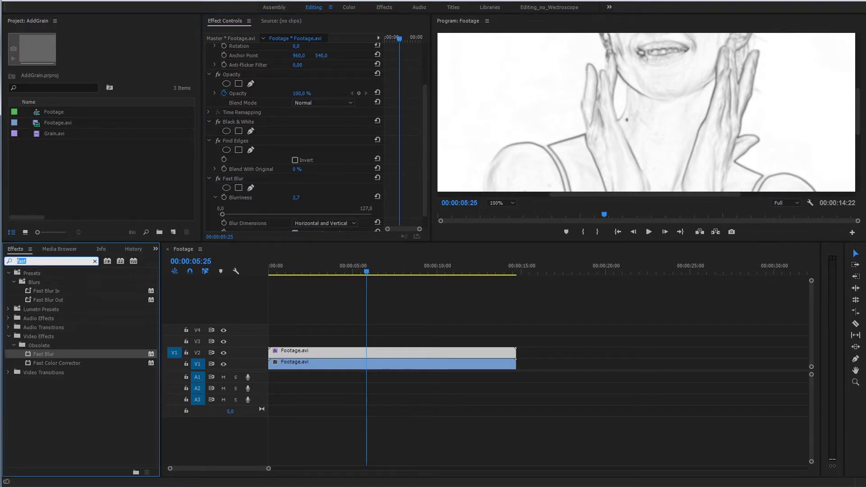
type("rgb")
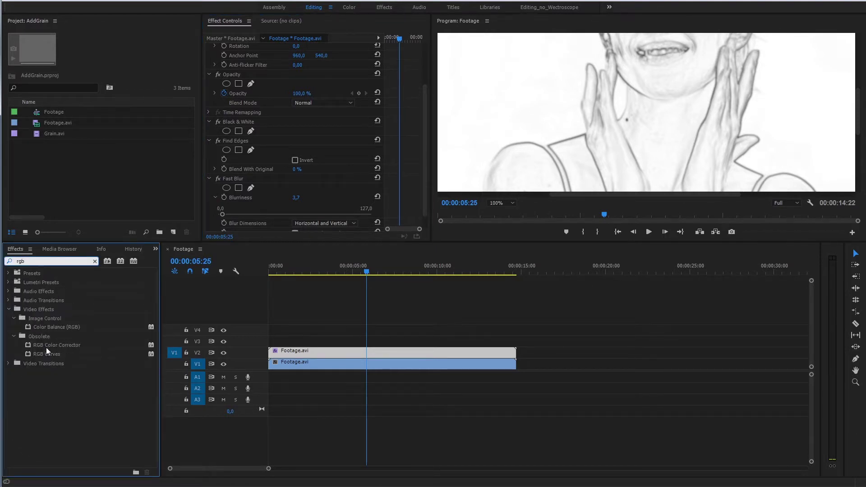
left_click_drag(46, 354, 297, 352)
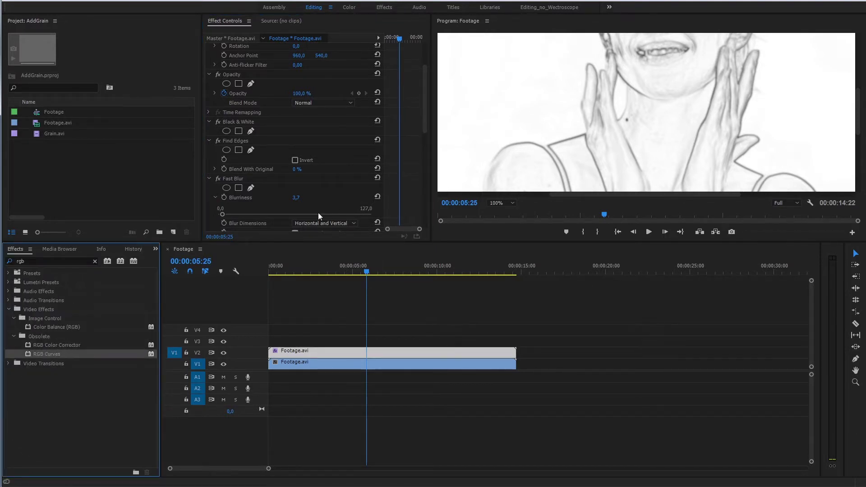
left_click_drag(423, 130, 426, 212)
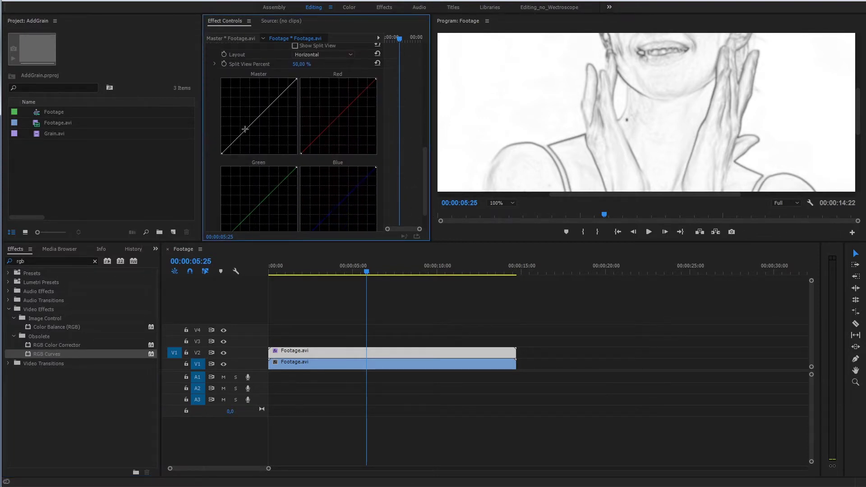
left_click(500, 203)
left_click(502, 210)
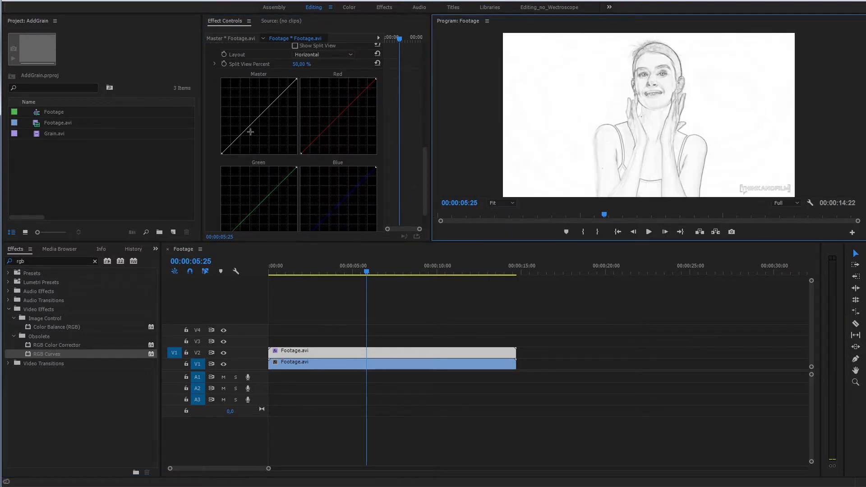
left_click_drag(245, 127, 270, 148)
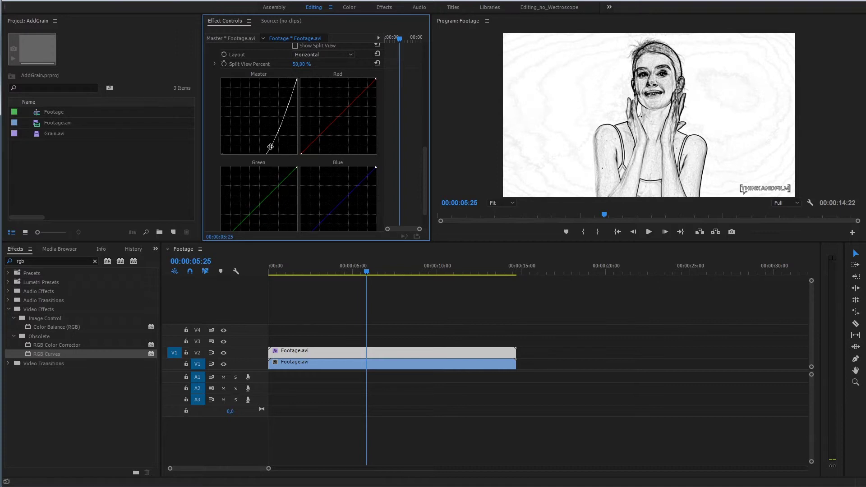
left_click_drag(293, 87, 292, 80)
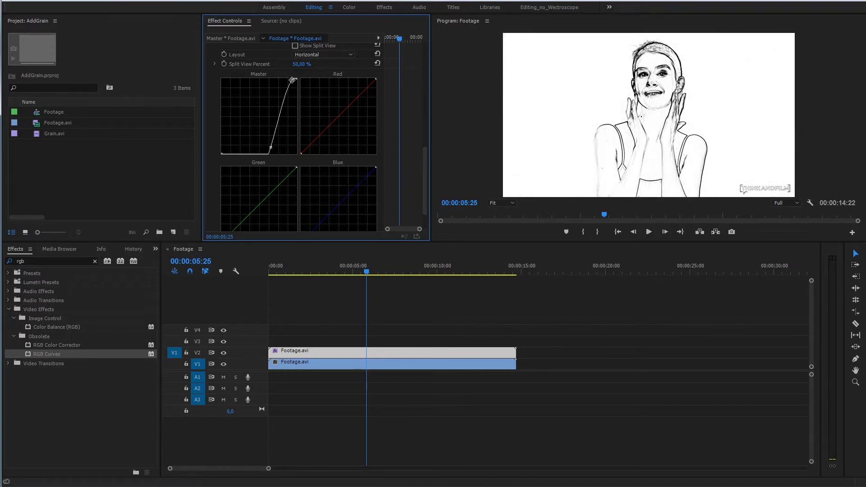
Step: Add a second Fast Blur to the sketch clip
left_click(52, 261)
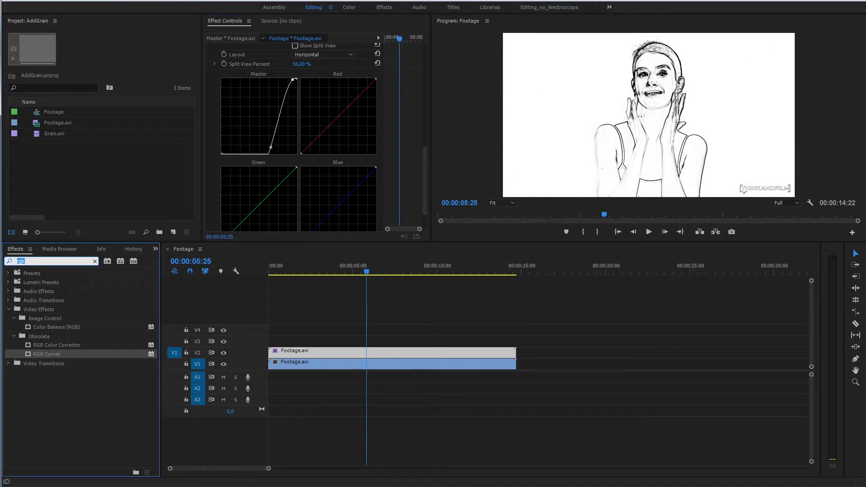
type("fast")
left_click_drag(39, 356, 366, 352)
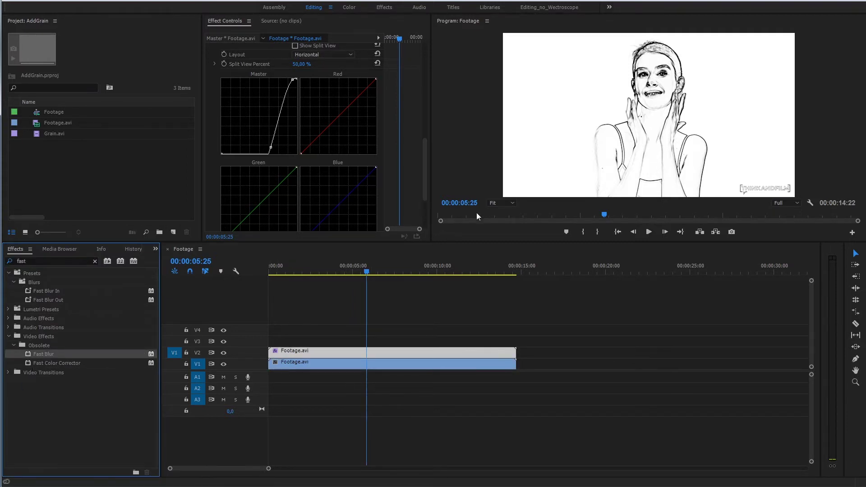
Step: Raise the second Fast Blur's Blurriness to 5,2 and move the sketch clip up to V3
left_click(502, 202)
left_click(501, 267)
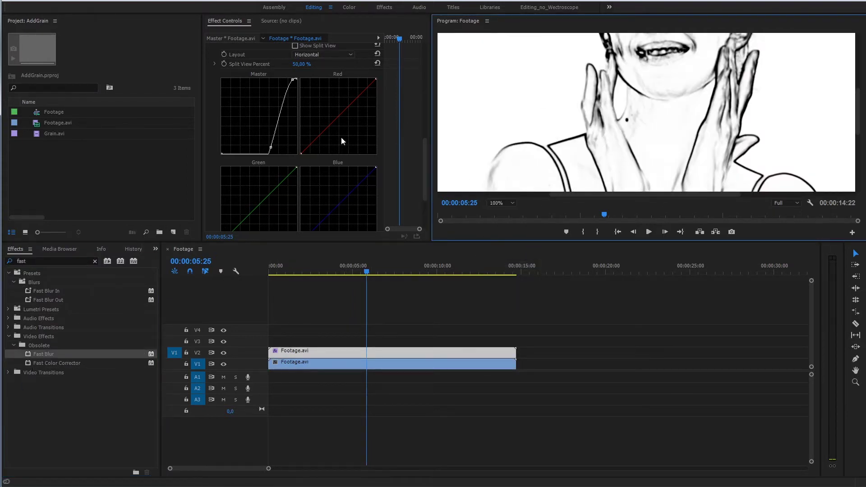
left_click_drag(425, 166, 425, 202)
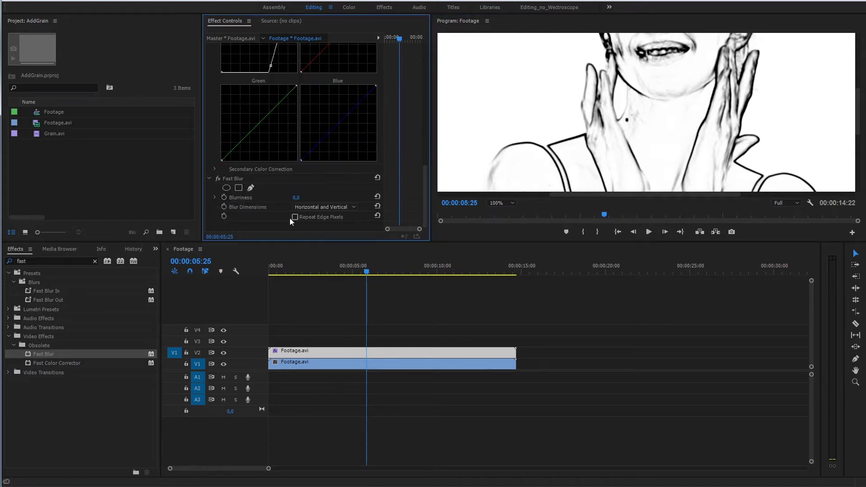
left_click(215, 198)
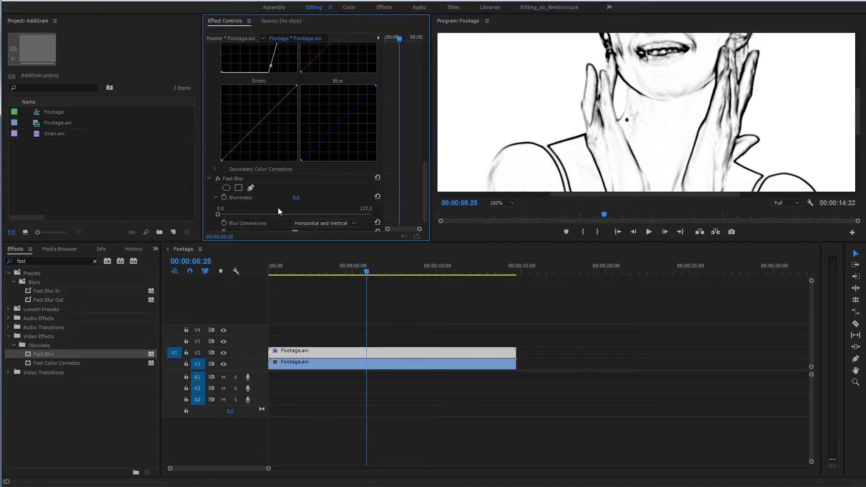
left_click_drag(218, 214, 224, 214)
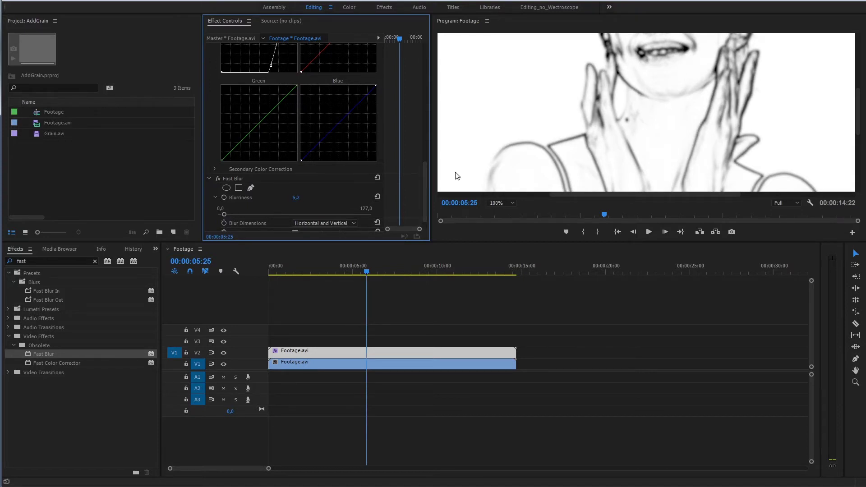
left_click(503, 205)
left_click(500, 212)
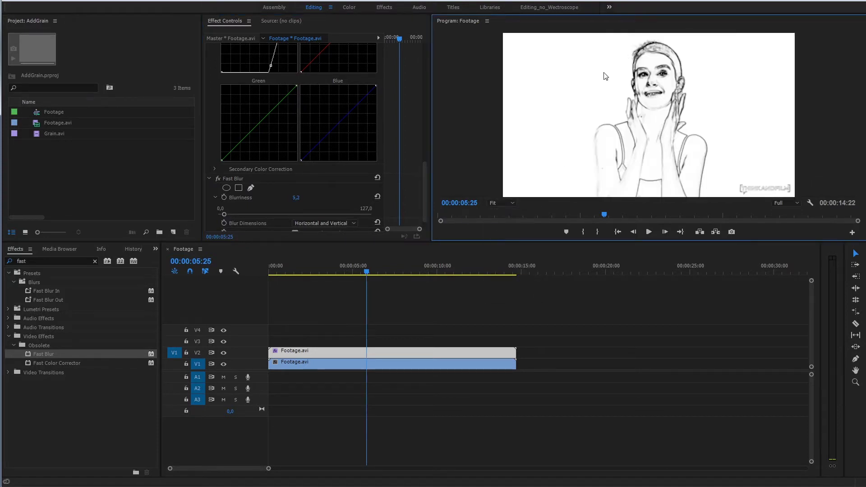
left_click_drag(387, 353, 387, 340)
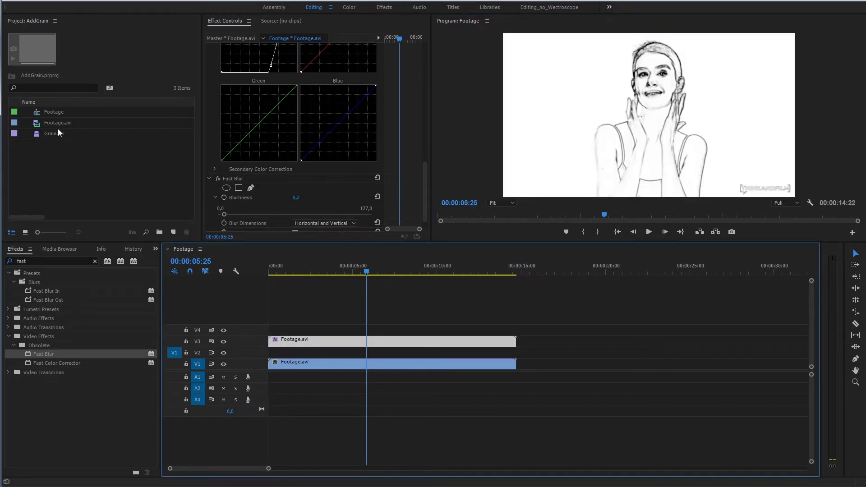
Step: Place Grain.avi on V2 and trim it to end with the footage
left_click_drag(58, 132, 273, 359)
left_click_drag(671, 353, 512, 360)
left_click(355, 350)
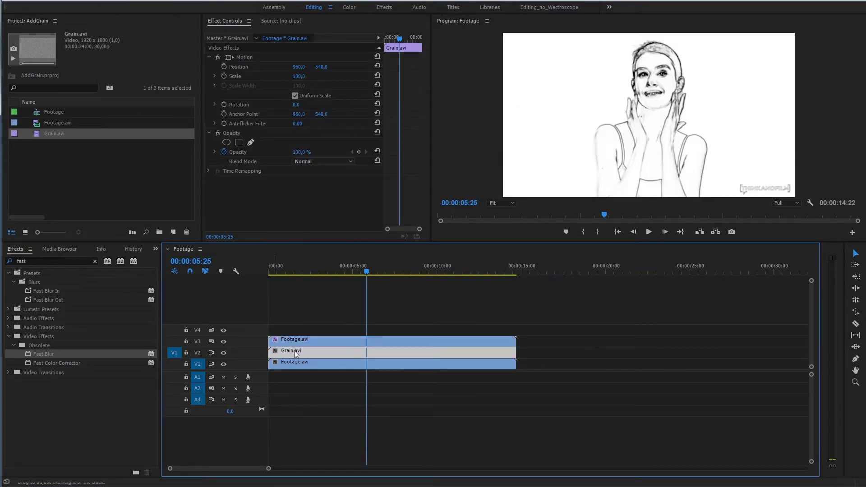
Step: Apply Track Matte Key to Grain.avi with Matte Video 3 and Composite Using Matte Luma
double_click(48, 261)
type("track")
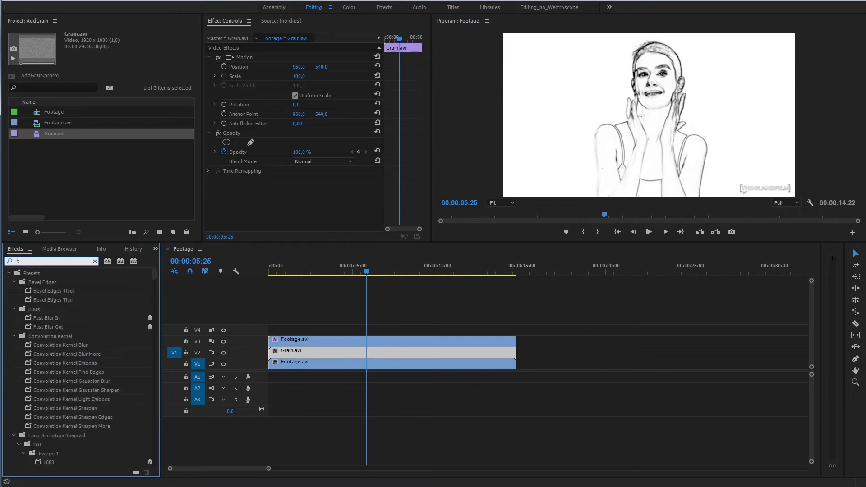
left_click_drag(50, 326, 315, 351)
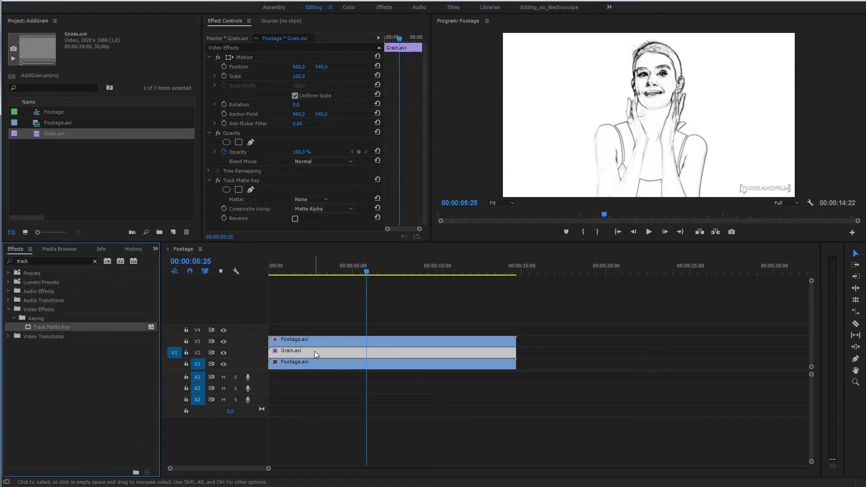
left_click(311, 199)
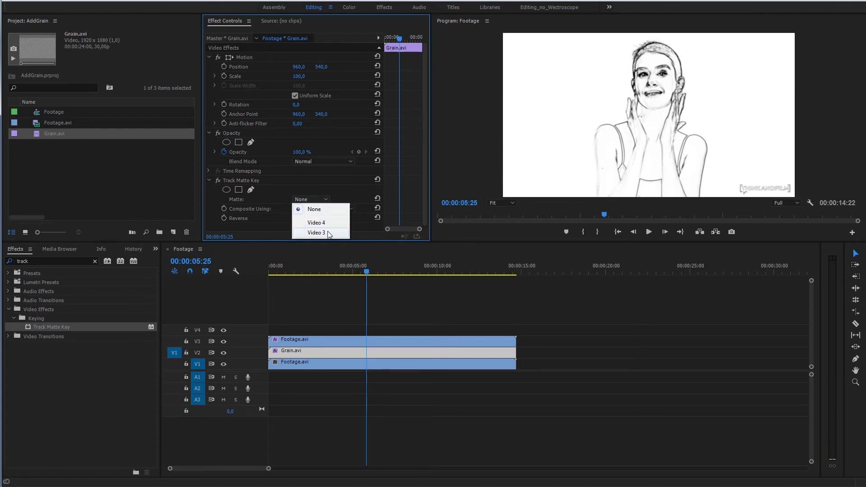
left_click(316, 232)
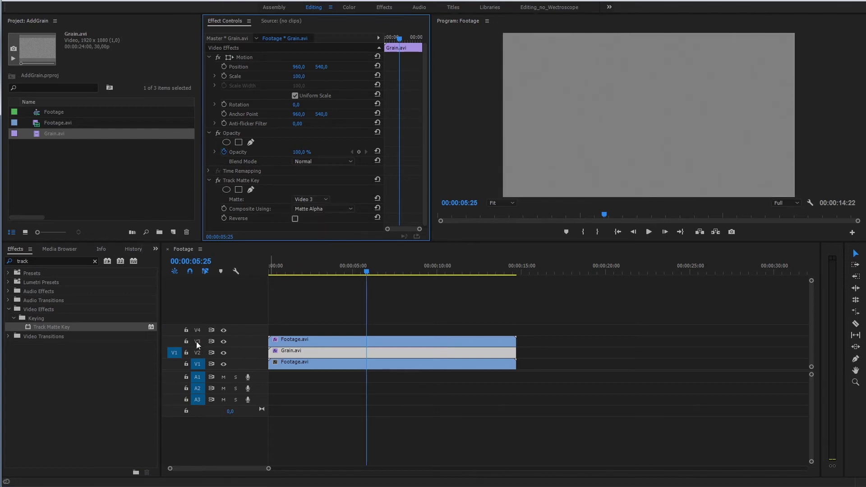
left_click(336, 209)
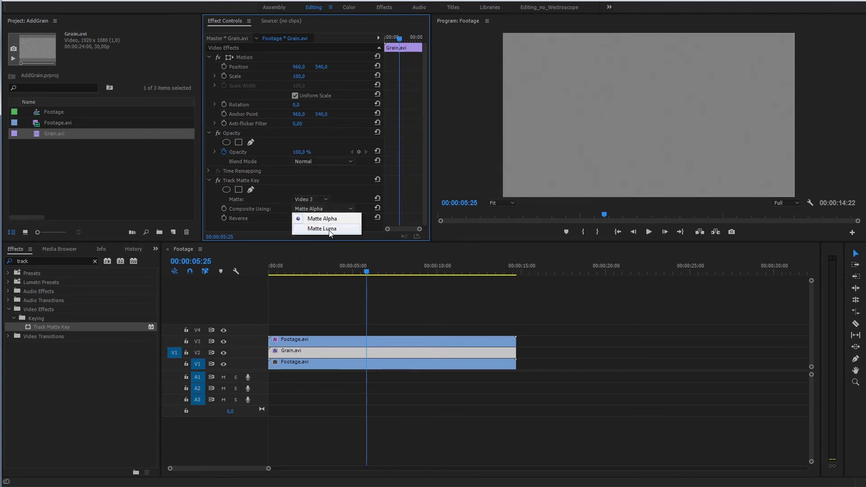
left_click(329, 230)
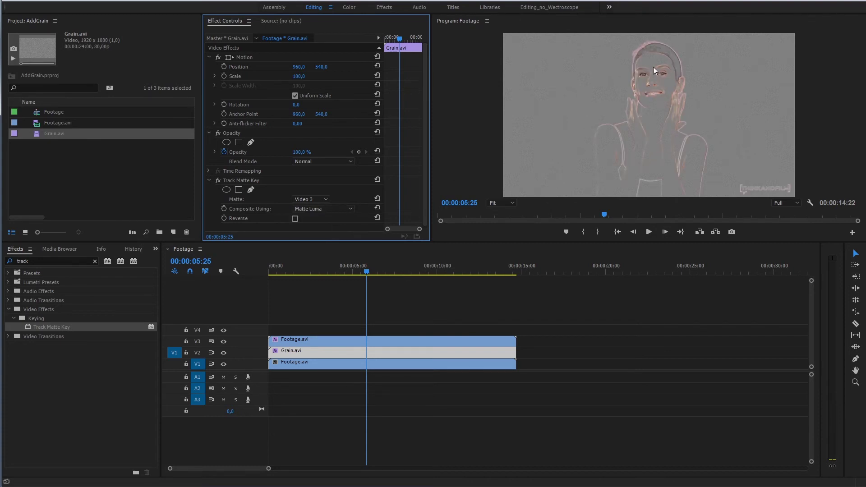
left_click(507, 204)
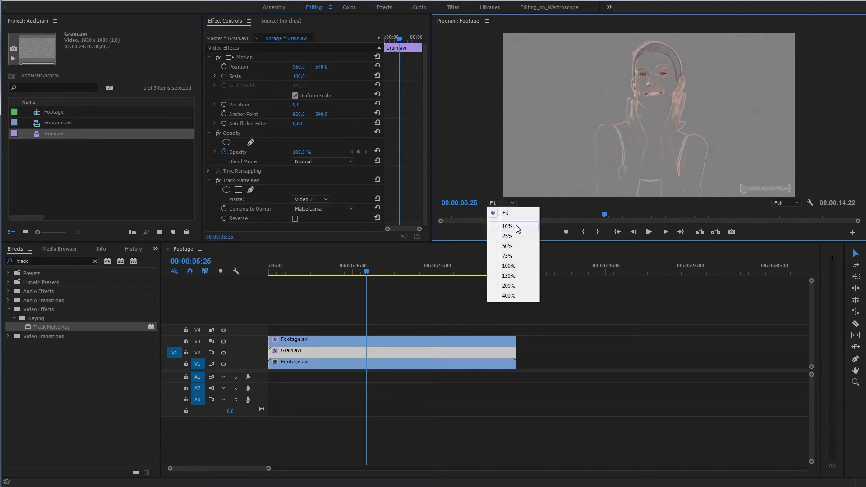
left_click(508, 266)
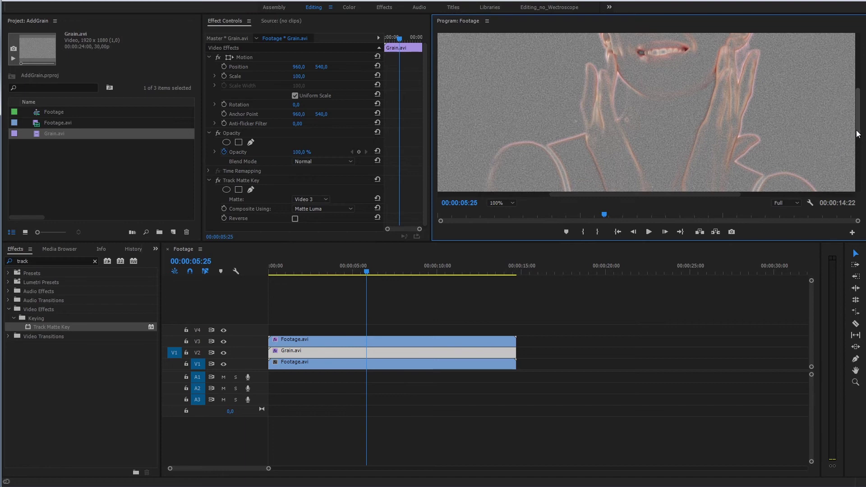
Step: Set the Grain.avi blend mode to Overlay and lower its opacity
left_click_drag(858, 133, 857, 107)
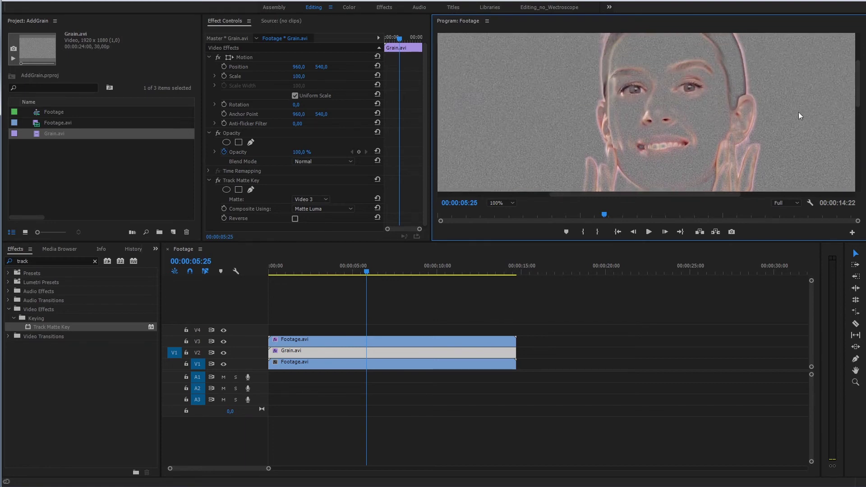
left_click(334, 161)
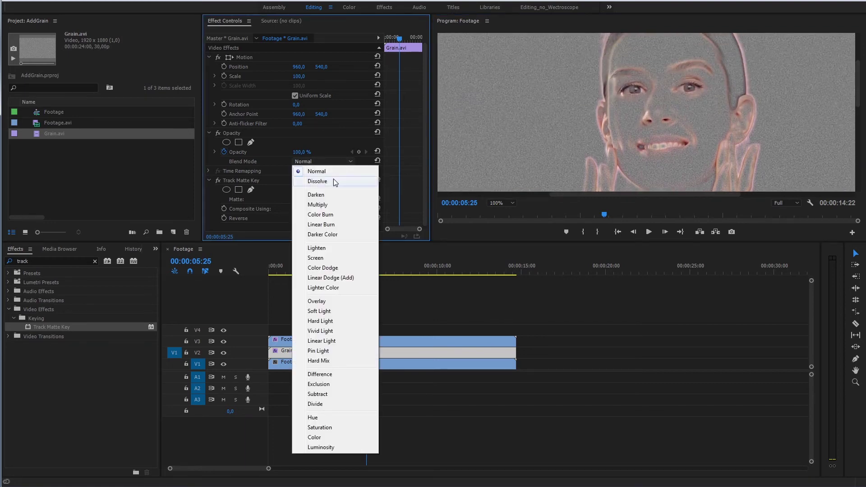
left_click(341, 301)
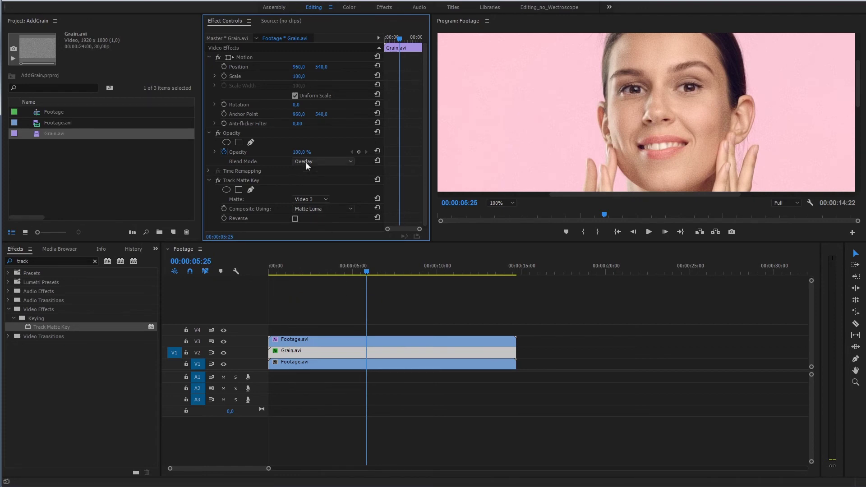
left_click_drag(300, 152, 265, 152)
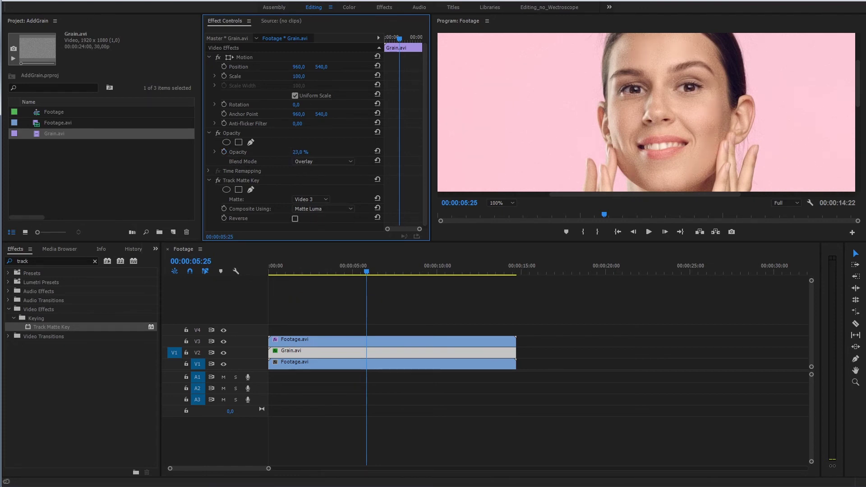